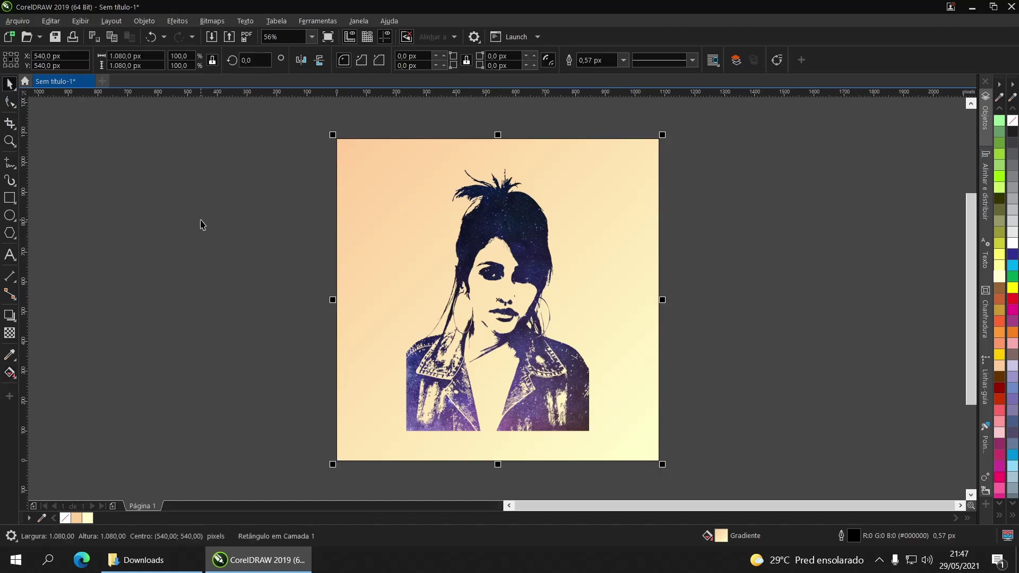
left_click(201, 223)
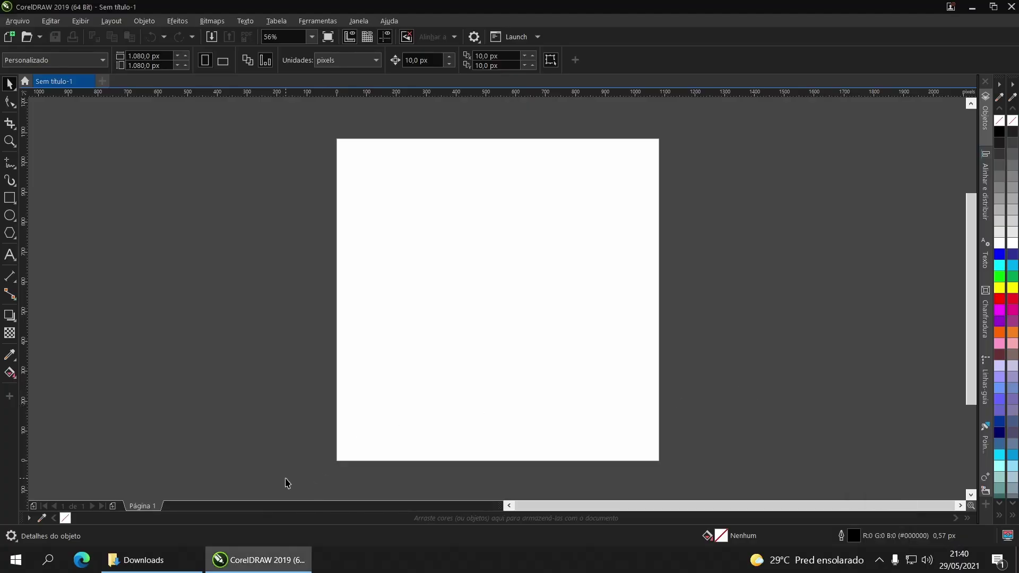
left_click(158, 563)
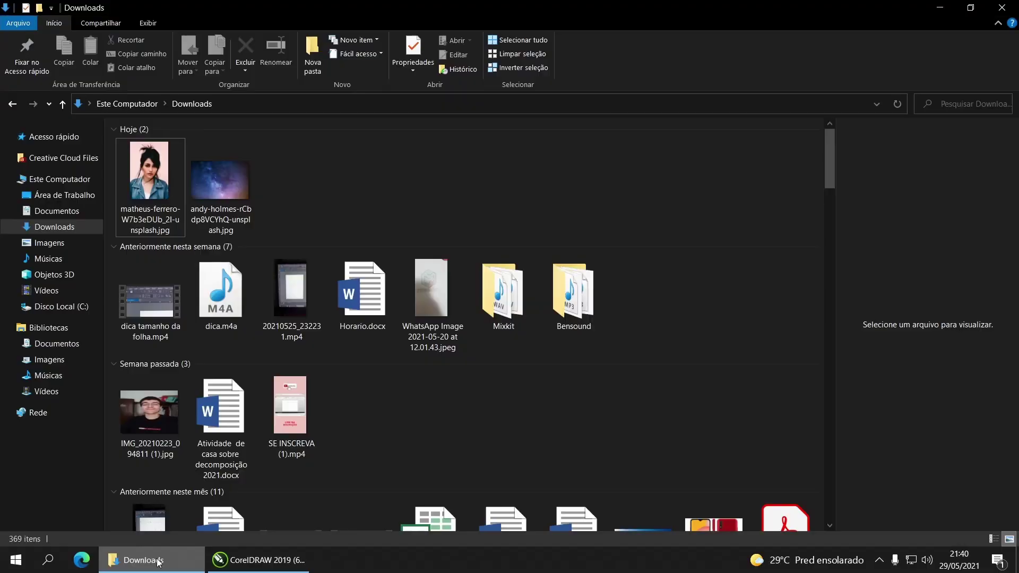
left_click_drag(154, 202, 422, 343)
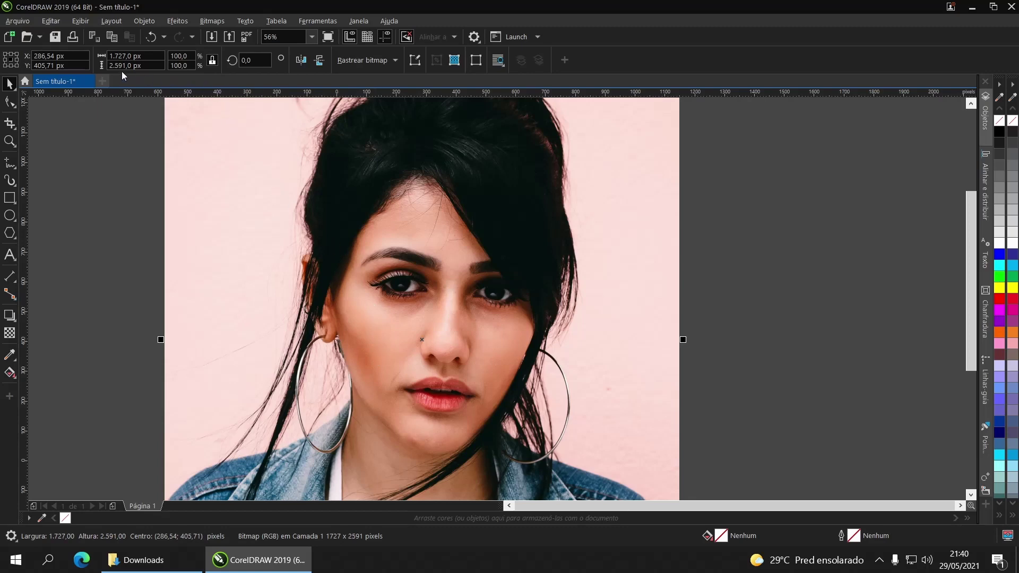
double_click(121, 65)
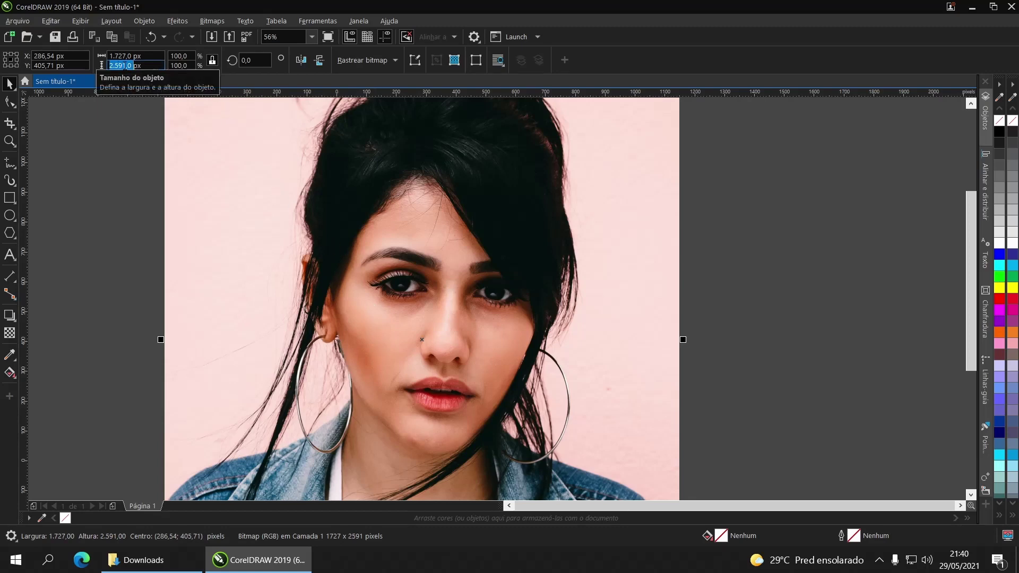
type("1000")
key("Return")
key("p")
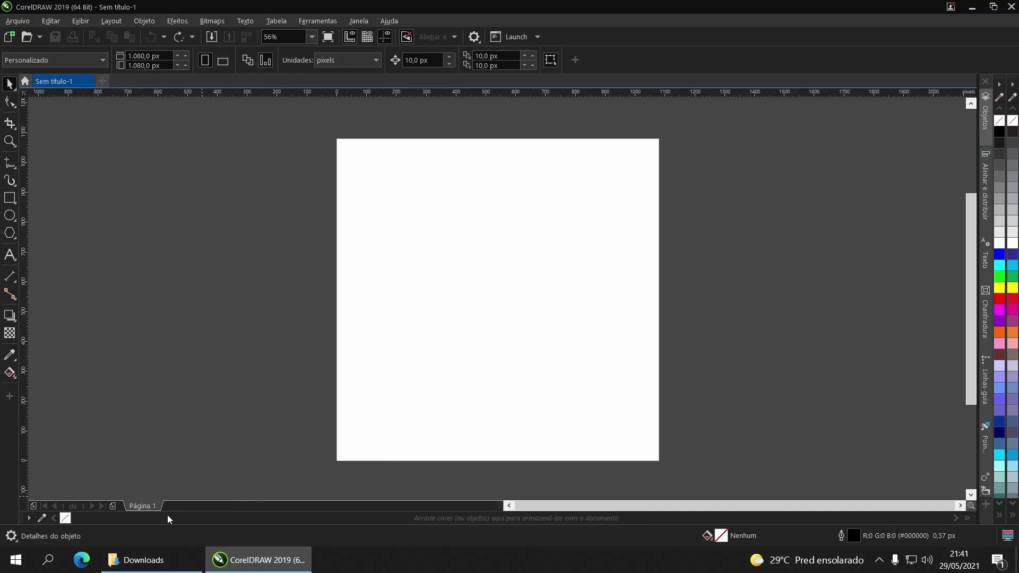
- Bring the woman's portrait photo from the Downloads folder into the CorelDRAW document and centre it on the page
left_click(166, 559)
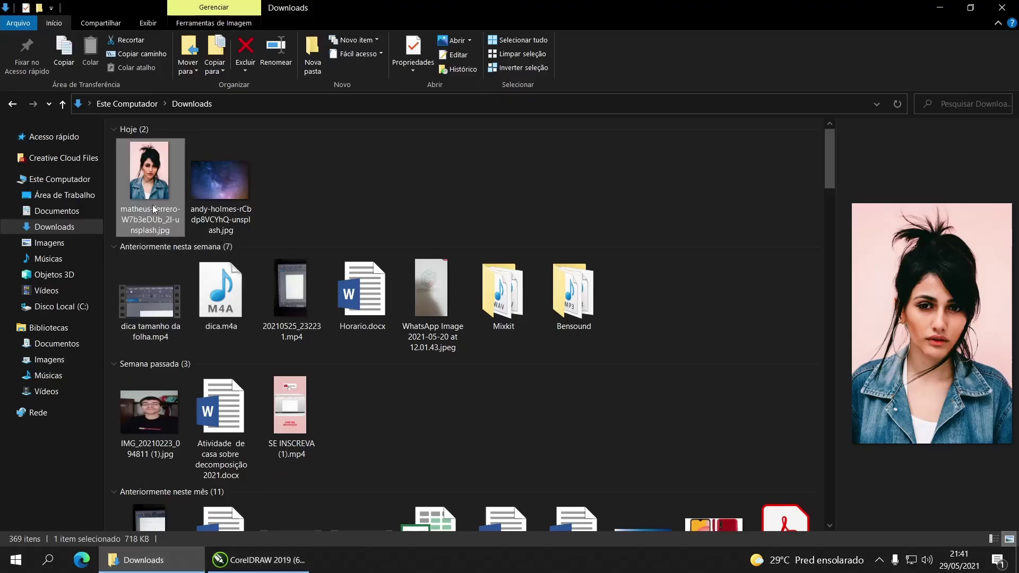
left_click_drag(152, 182, 430, 333)
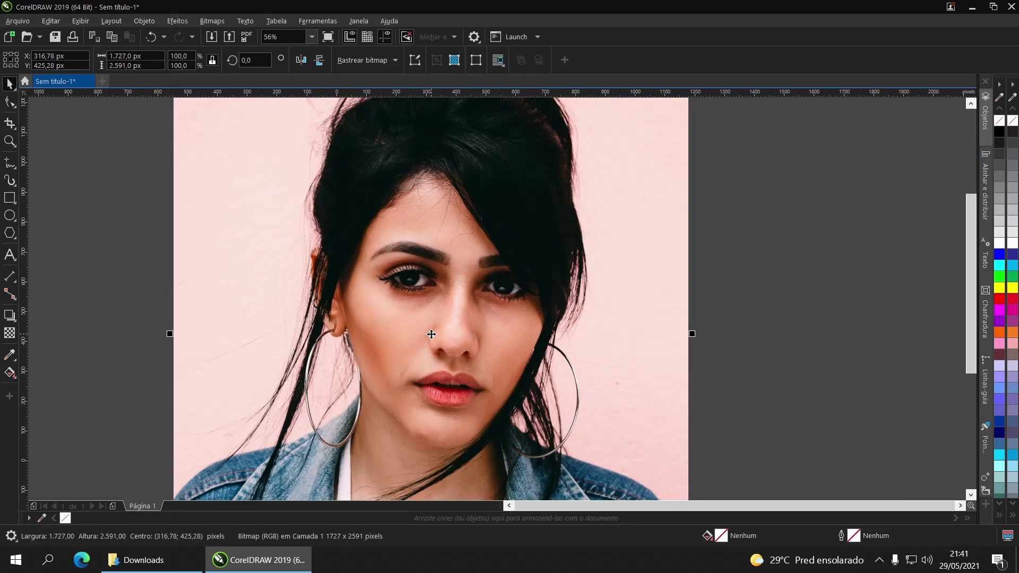
key("p")
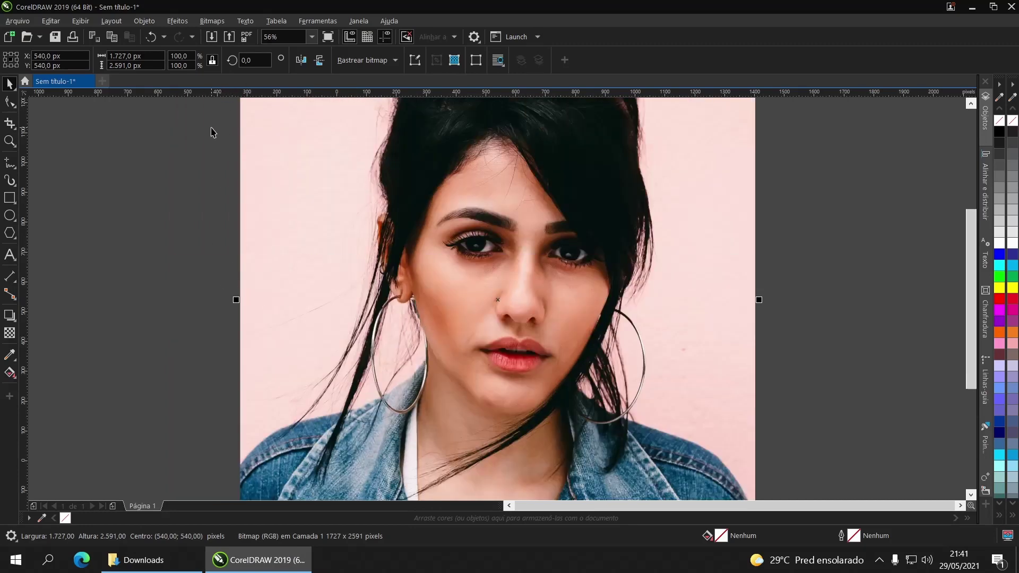
- Scale the portrait photo down proportionally about its centre to about 614 × 922 px so it fits within the page
key("F3")
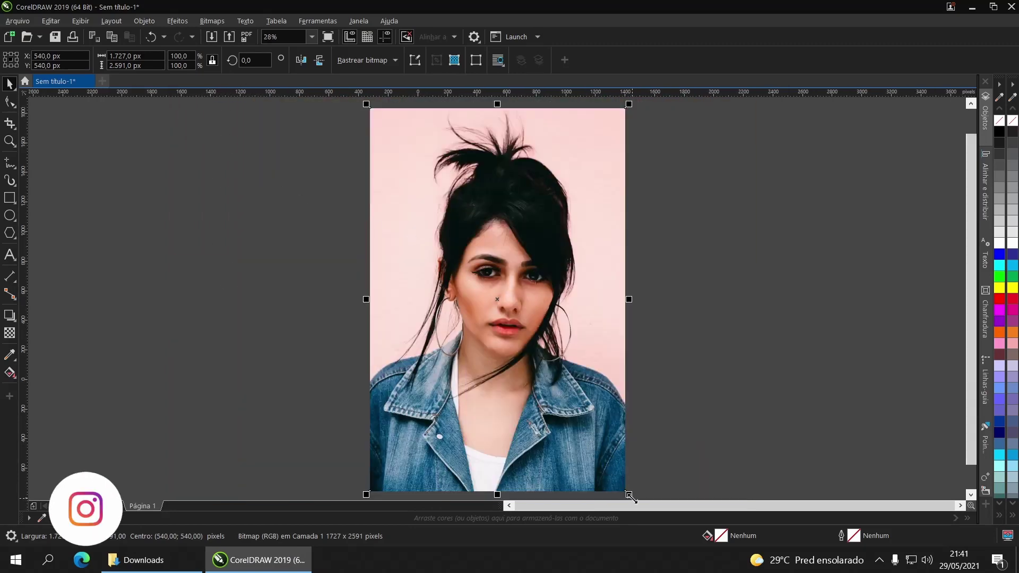
left_click_drag(626, 492, 548, 379)
key("shift+F2")
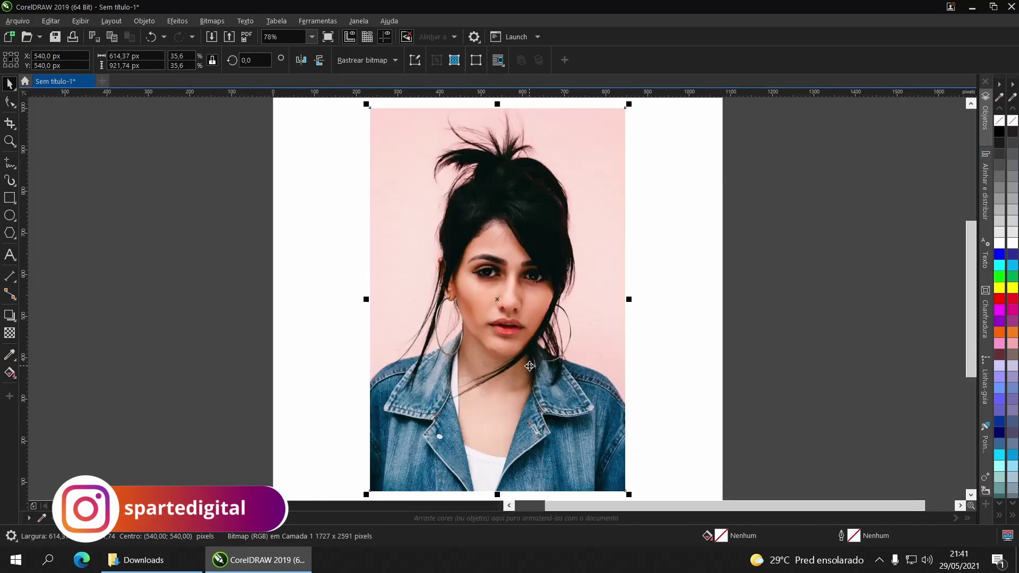
key("shift+F4")
left_click(377, 239)
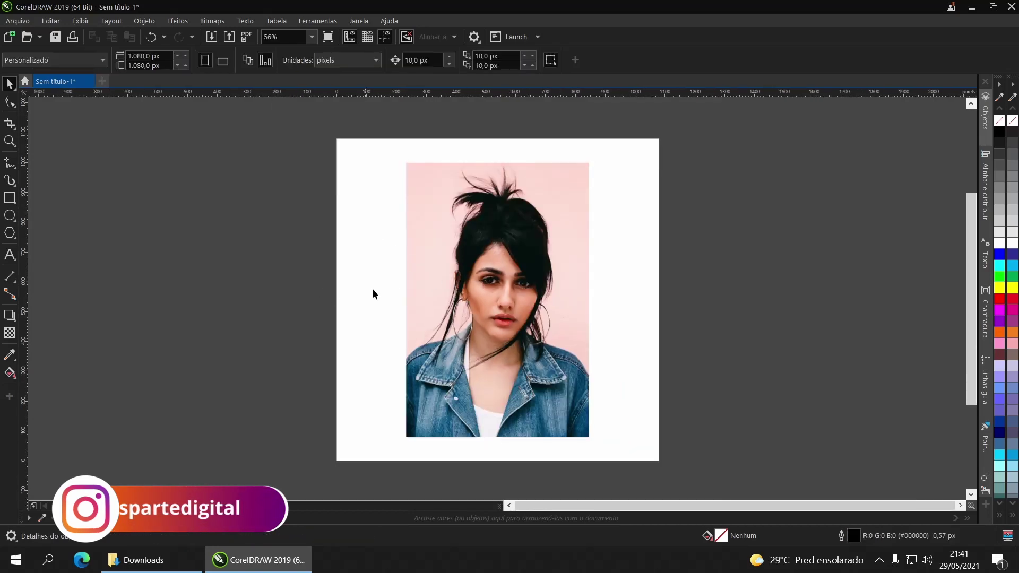
- Convert the portrait photo to 1-bit black and white using the Linha artística method with a threshold of 100
left_click(455, 269)
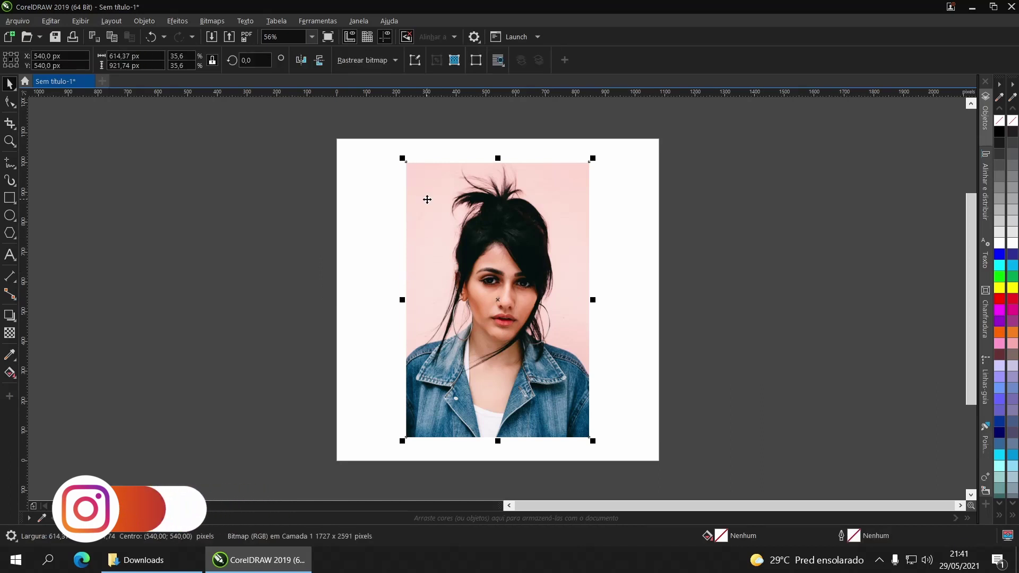
left_click(212, 22)
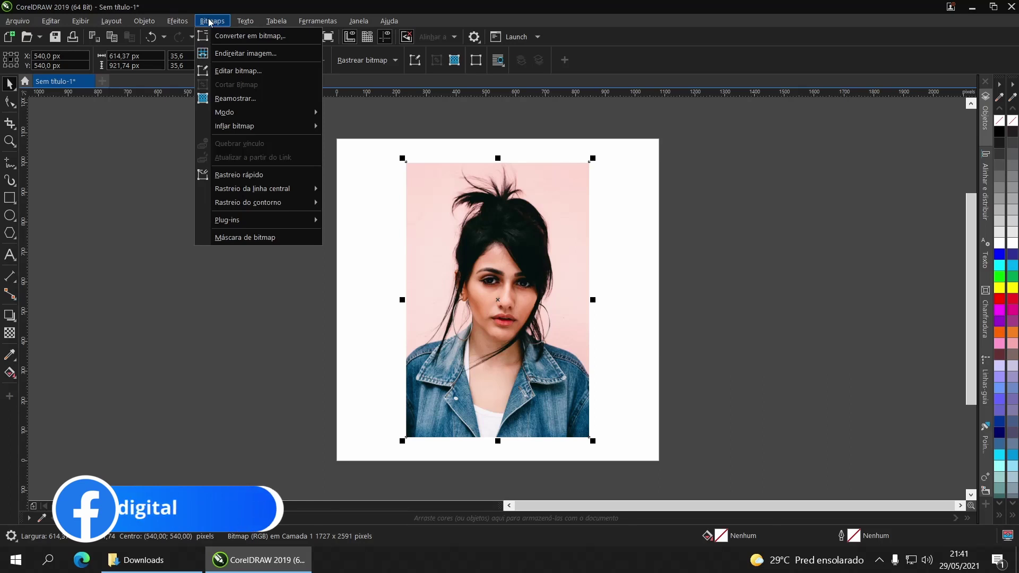
mouse_move(255, 112)
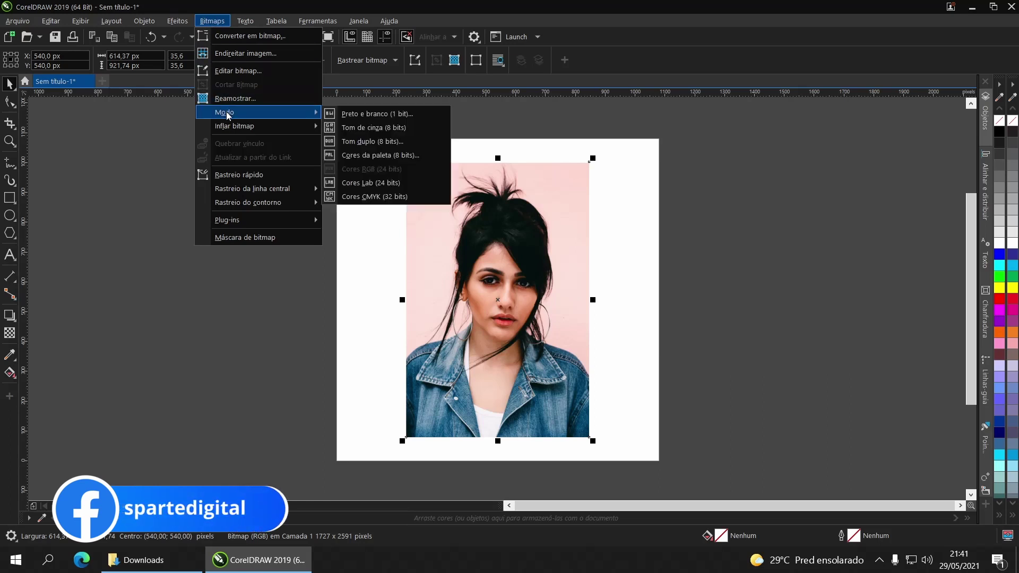
left_click(369, 114)
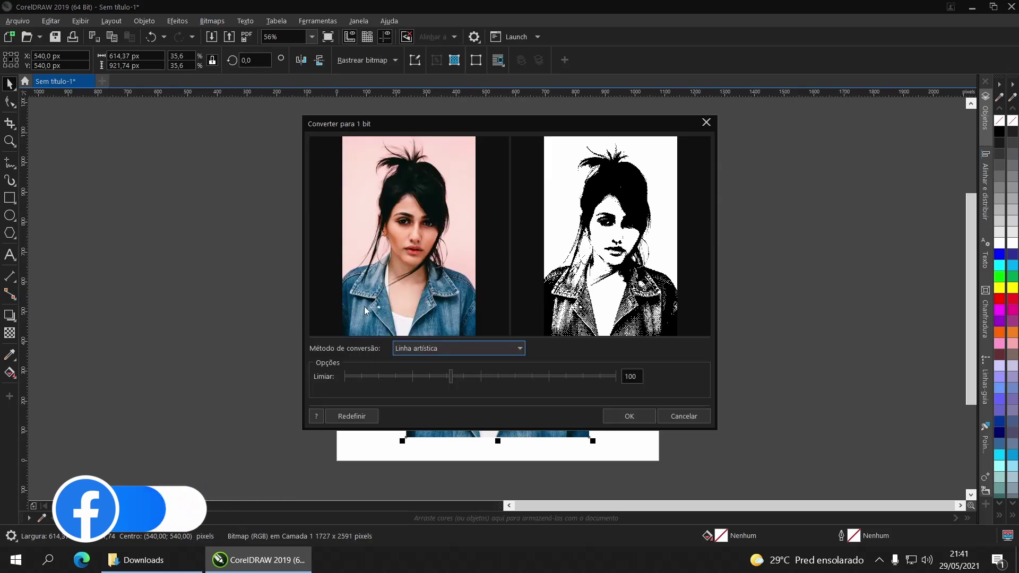
left_click(433, 348)
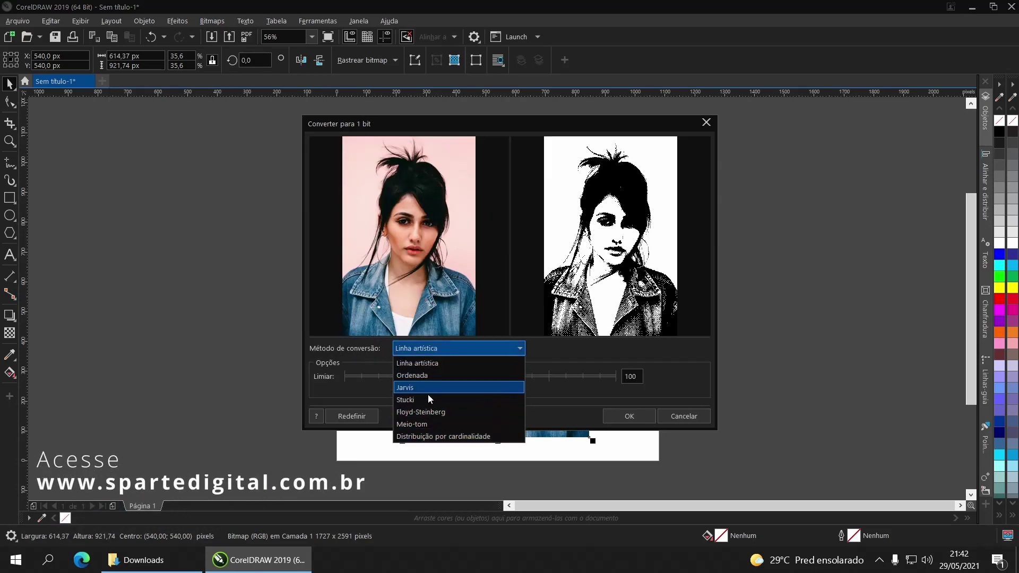
left_click(419, 363)
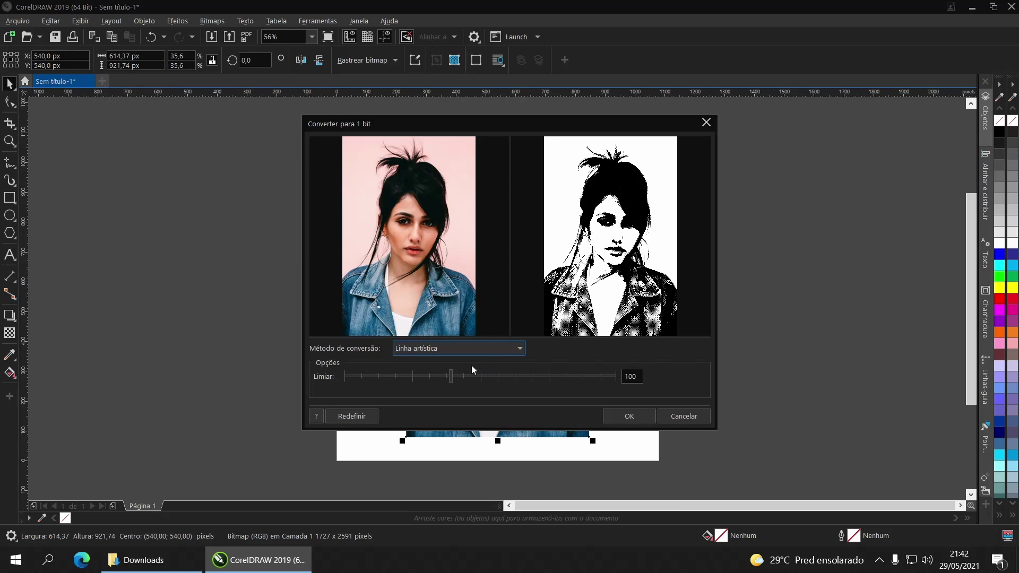
left_click_drag(453, 380, 459, 381)
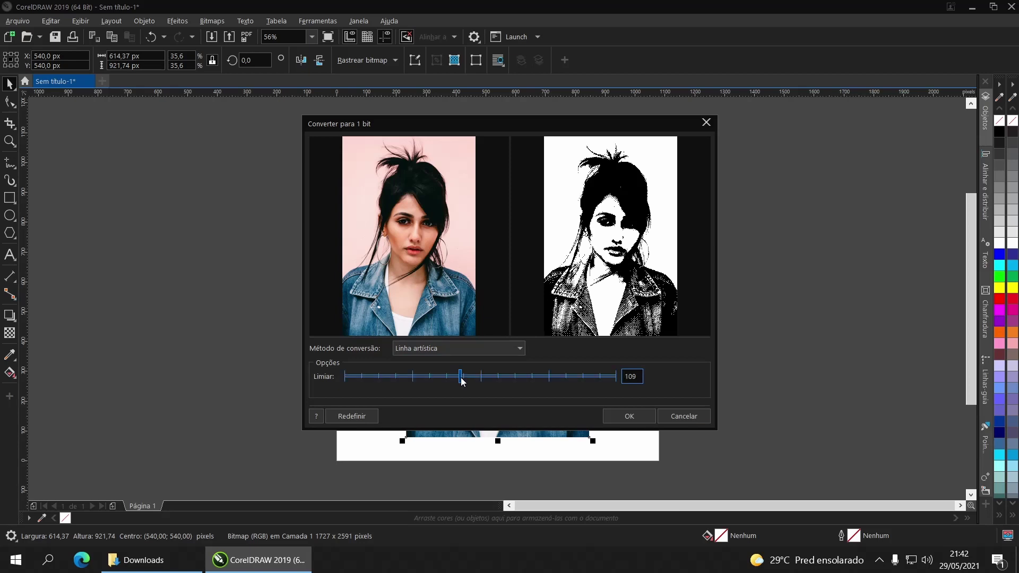
mouse_move(462, 380)
left_mouse_down()
mouse_move(430, 381)
mouse_move(446, 385)
left_mouse_up()
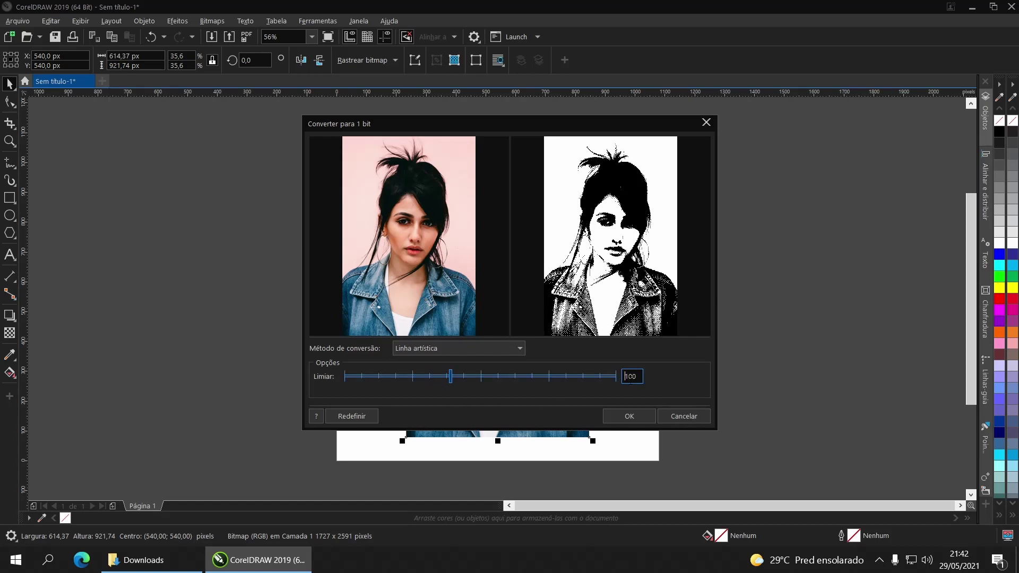
left_click(629, 417)
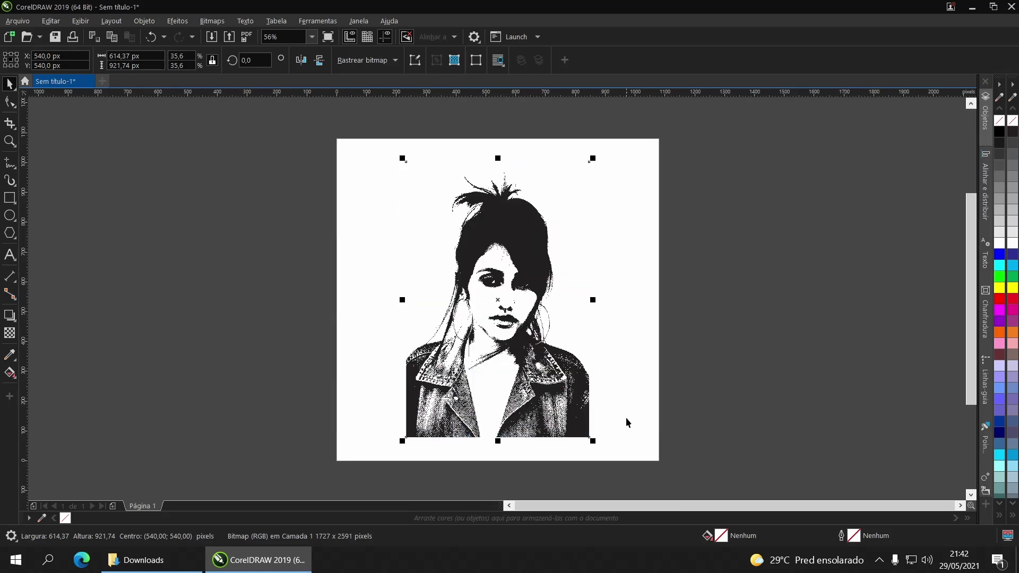
left_click(617, 389)
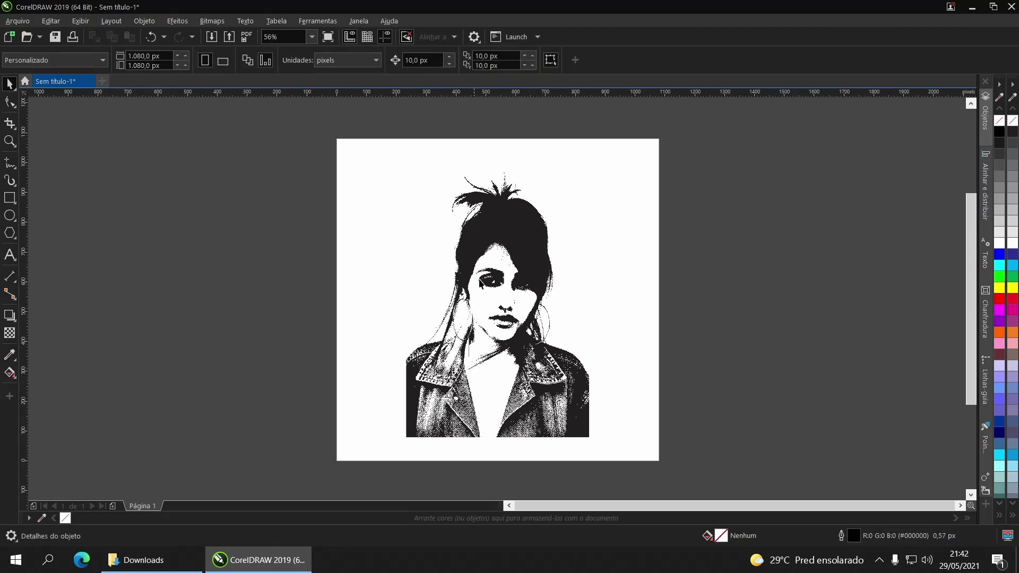
- Start a Linha artística outline trace of the black-and-white portrait, keeping the bitmap's original size
left_click(526, 229)
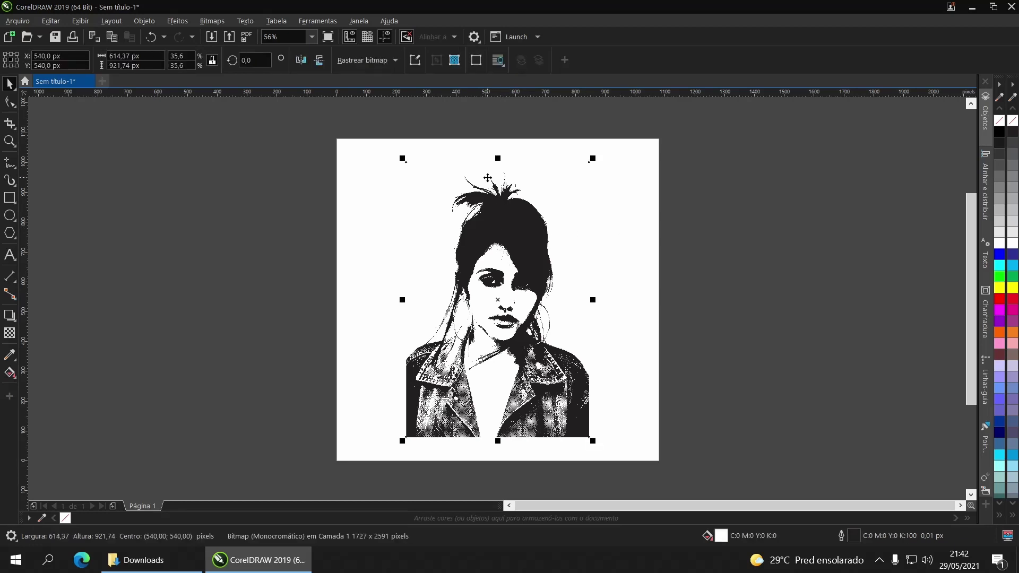
left_click(361, 60)
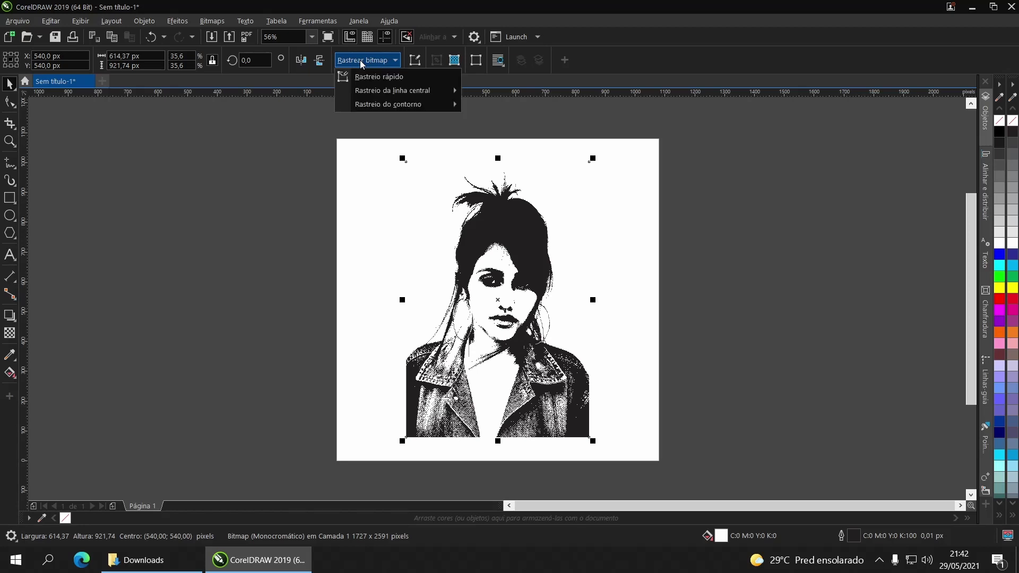
left_click(360, 60)
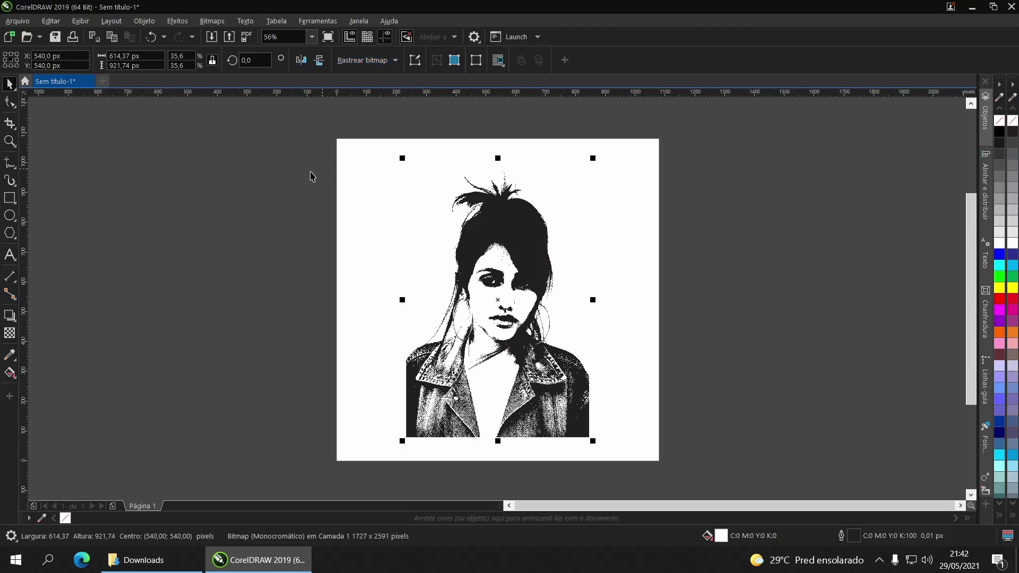
left_click(223, 22)
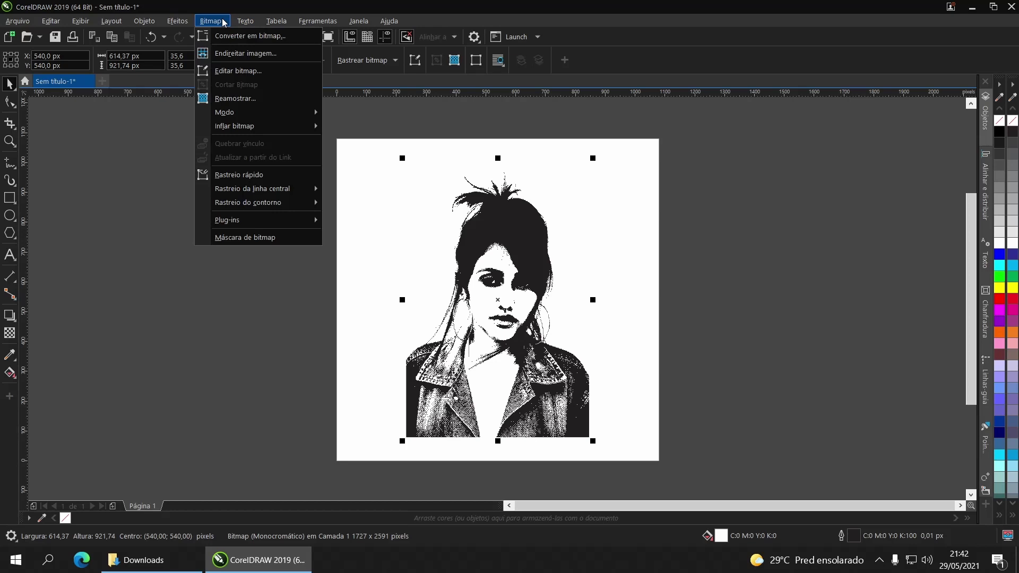
mouse_move(249, 202)
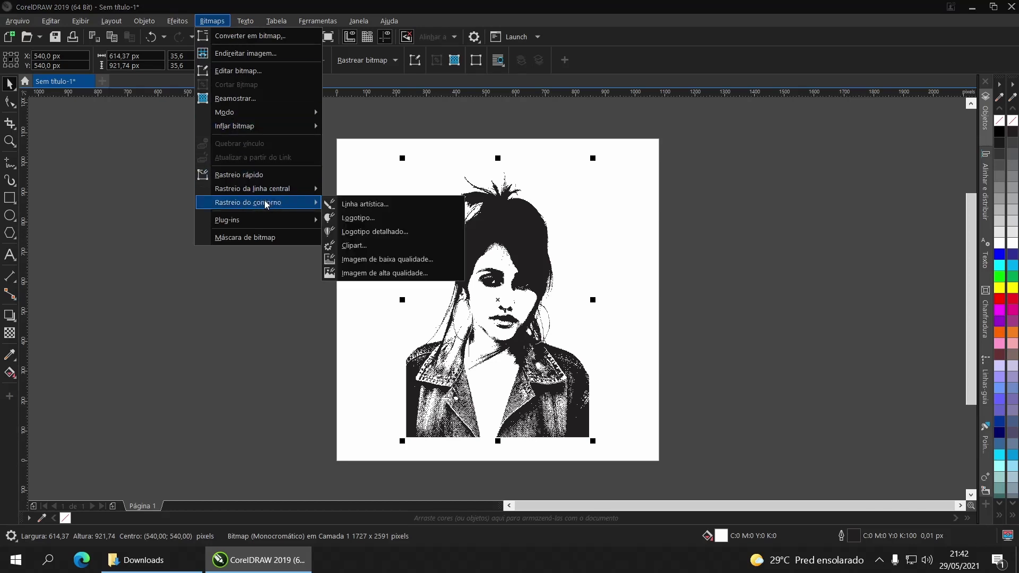
left_click(356, 204)
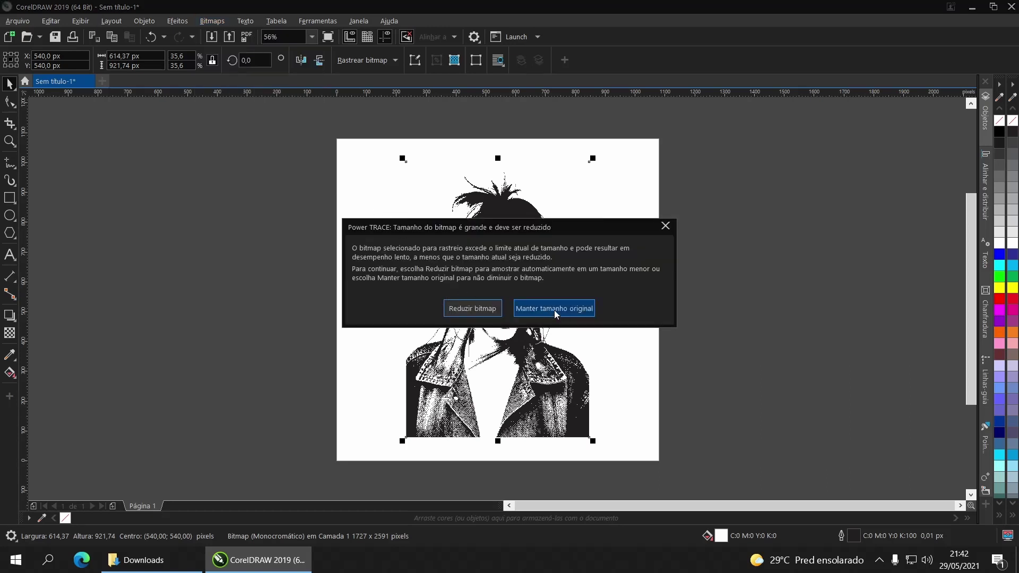
left_click(554, 310)
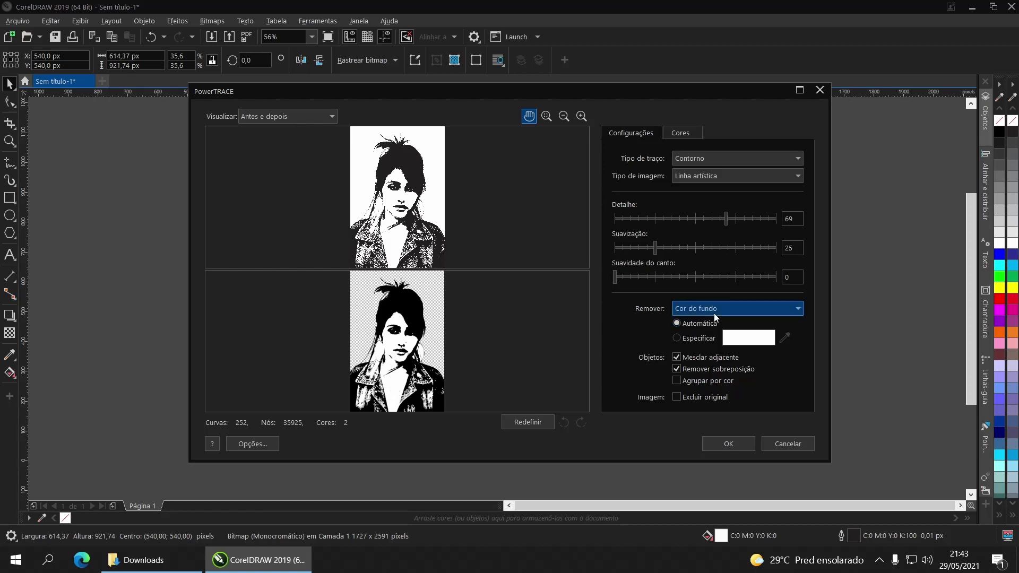
- Set the trace to remove Cor da imagem toda and apply it to the portrait
left_click(701, 309)
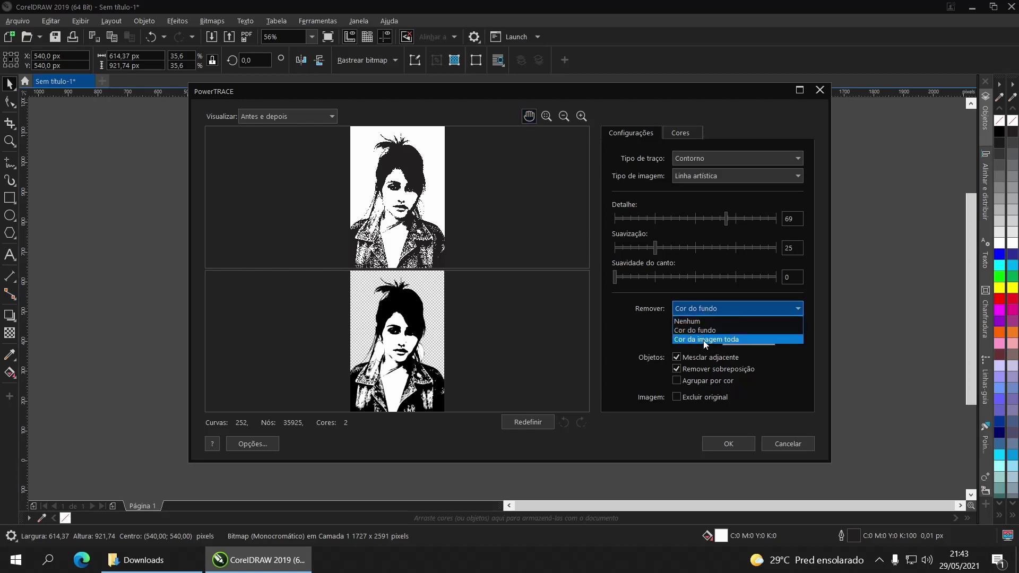
left_click(703, 340)
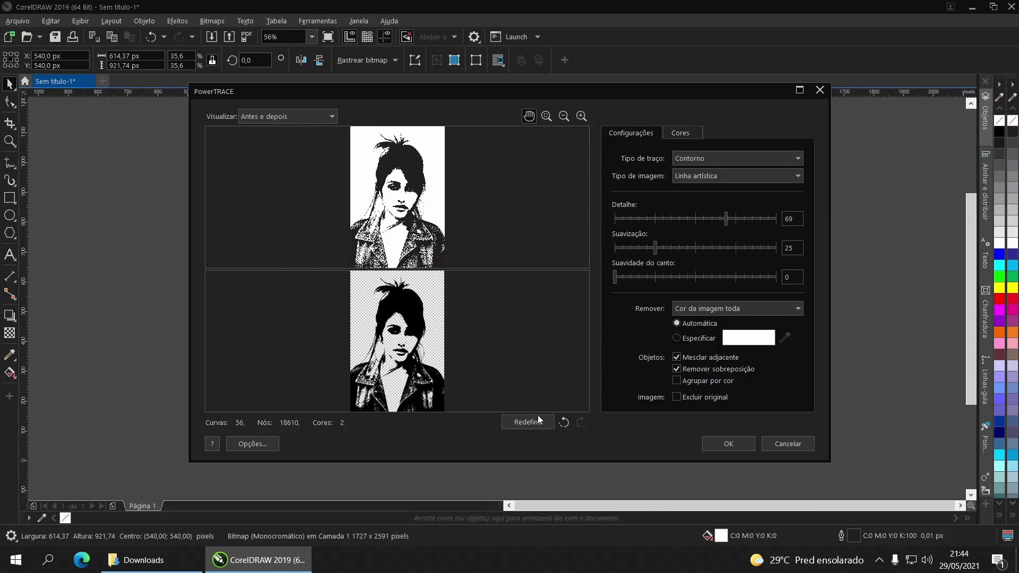
left_click(717, 445)
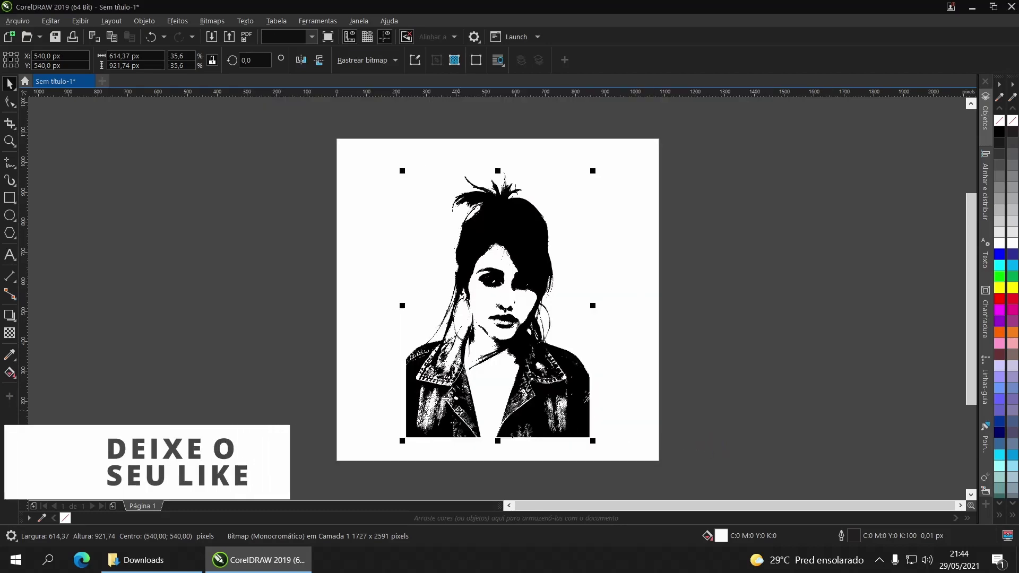
- Separate the traced portrait from the source bitmap, moving the bitmap over the page's right edge and the trace back onto the page
left_click_drag(511, 268, 372, 265)
left_click_drag(501, 246, 701, 206)
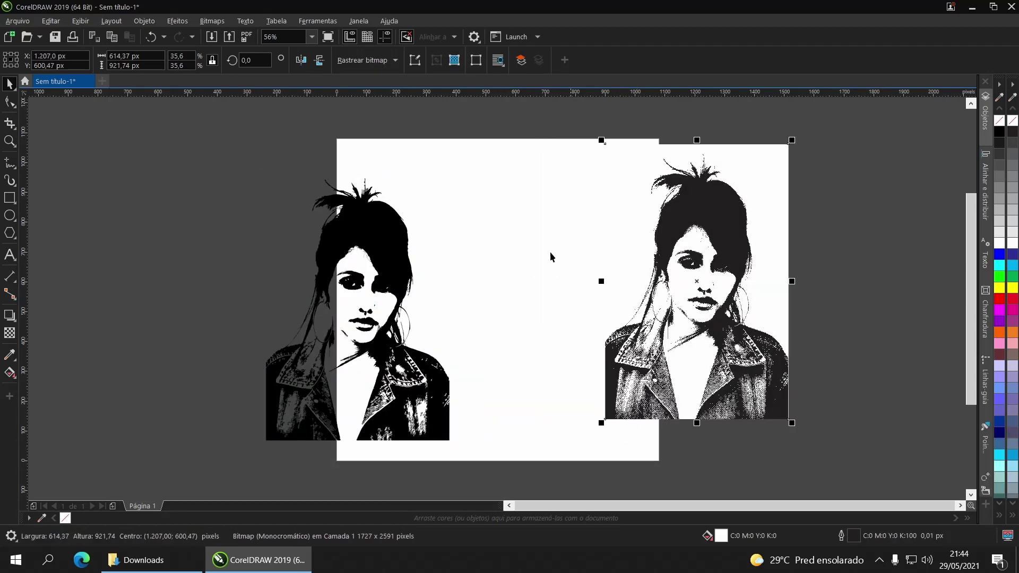
mouse_move(388, 250)
left_mouse_down()
mouse_move(496, 229)
mouse_move(503, 241)
left_mouse_up()
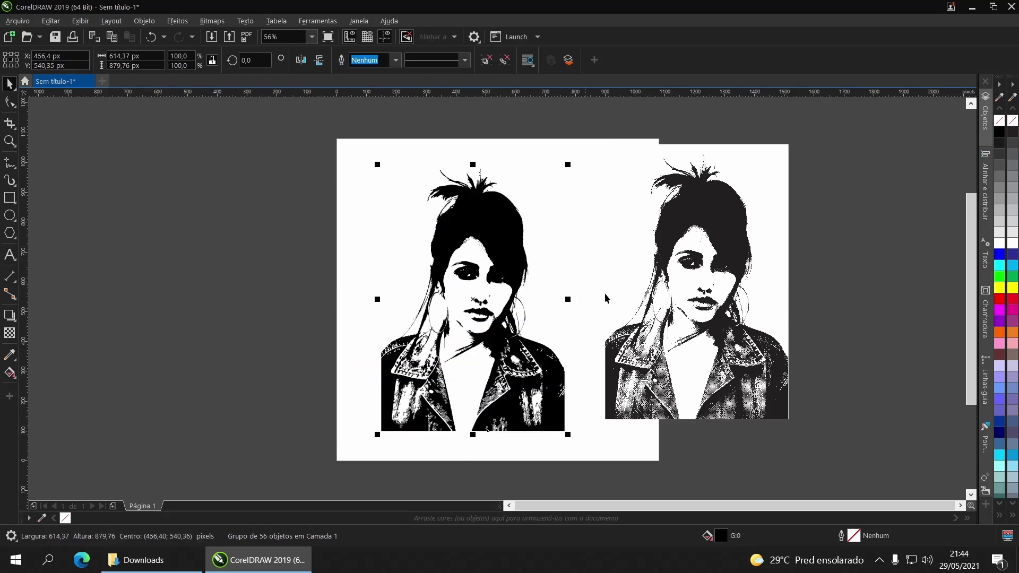
- Delete the source black-and-white bitmap and select the traced portrait
left_click(688, 255)
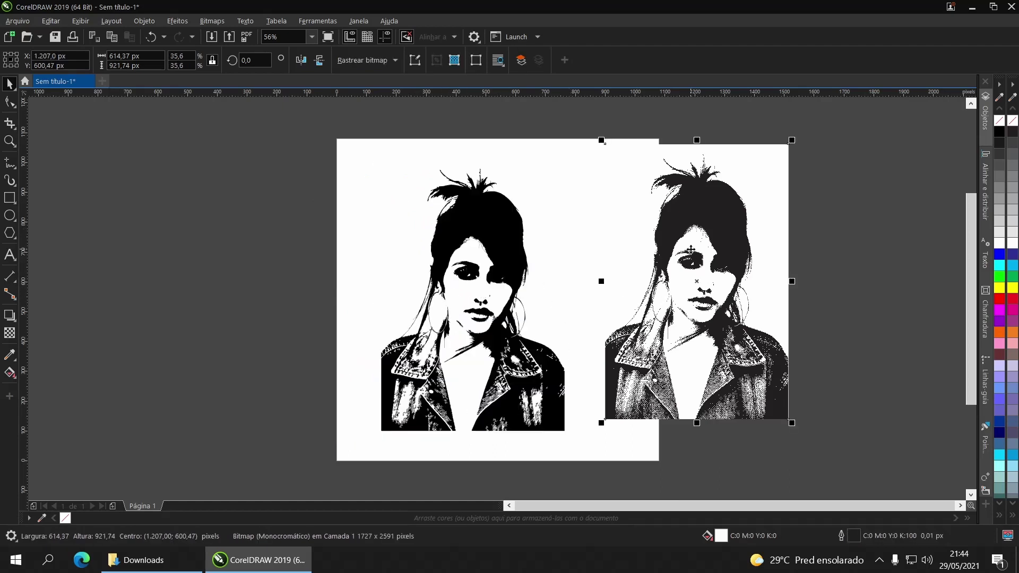
key("Delete")
left_click(541, 369)
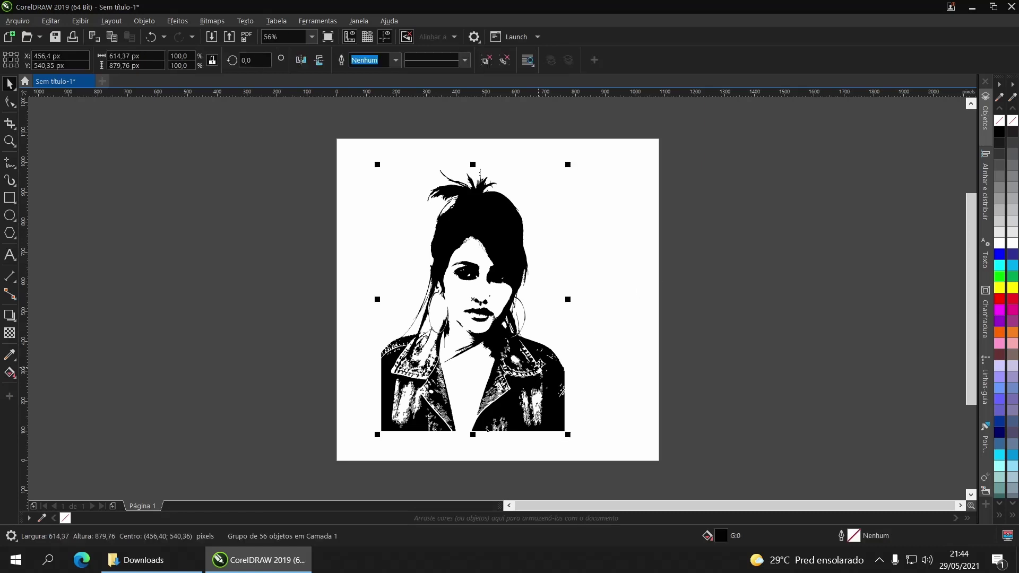
- Center the traced portrait on the page, and import the galaxy photo from Downloads centered on the page
key("p")
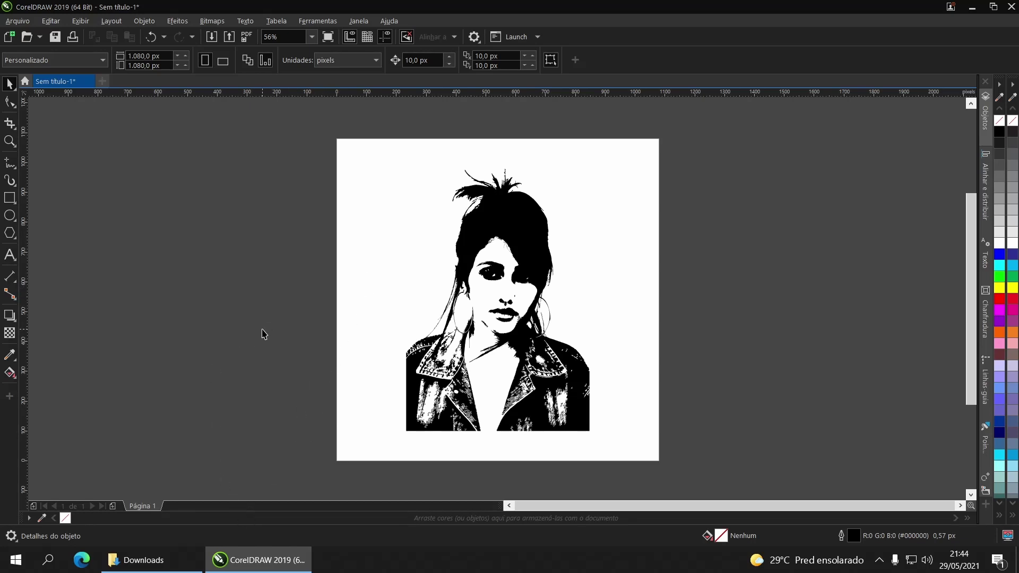
left_click(154, 558)
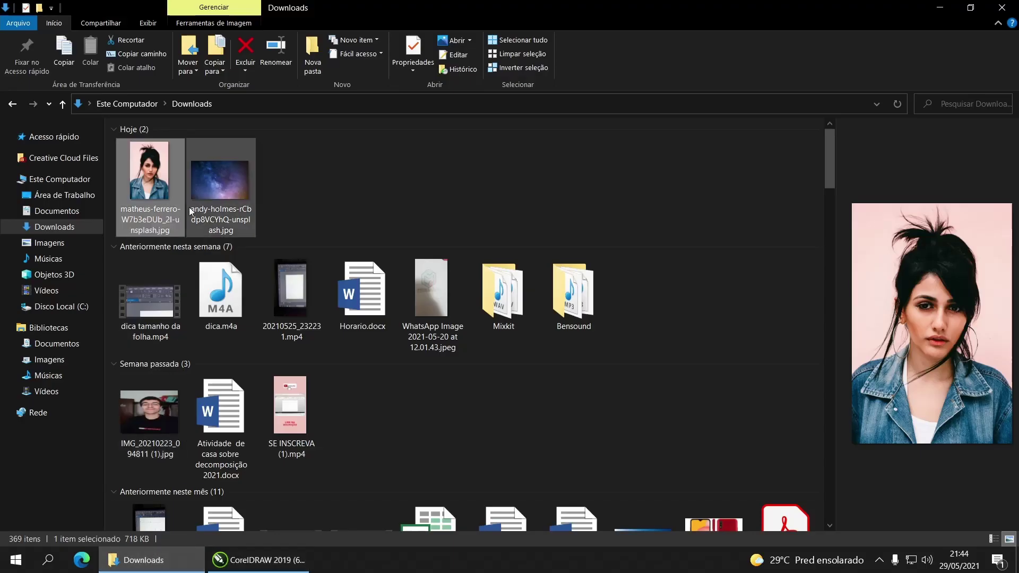
left_click_drag(202, 188, 244, 338)
key("p")
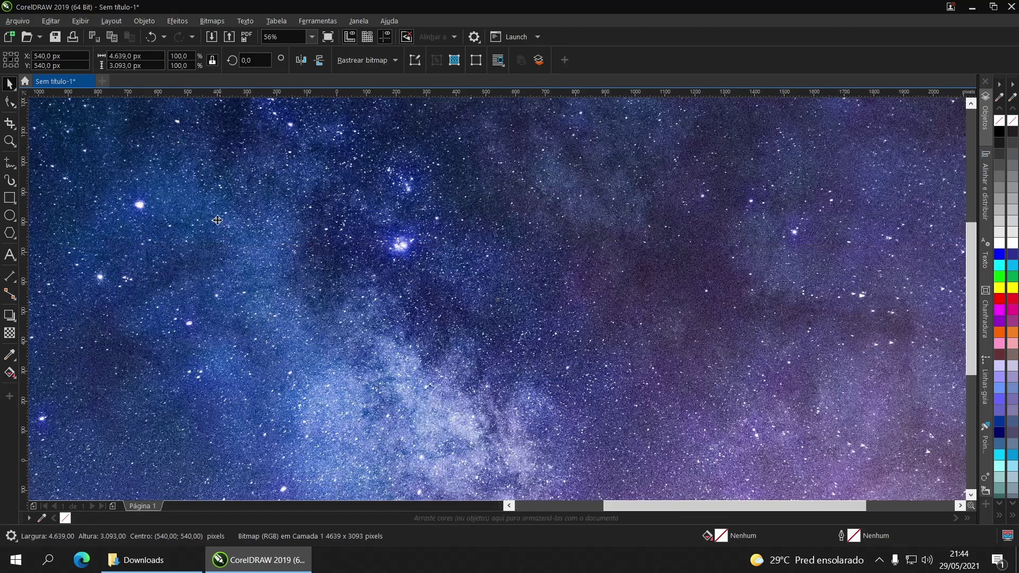
- Scale the galaxy image proportionally to 1.080 px high and position it behind the portrait, with its purple area under the figure
double_click(132, 66)
type("1.")
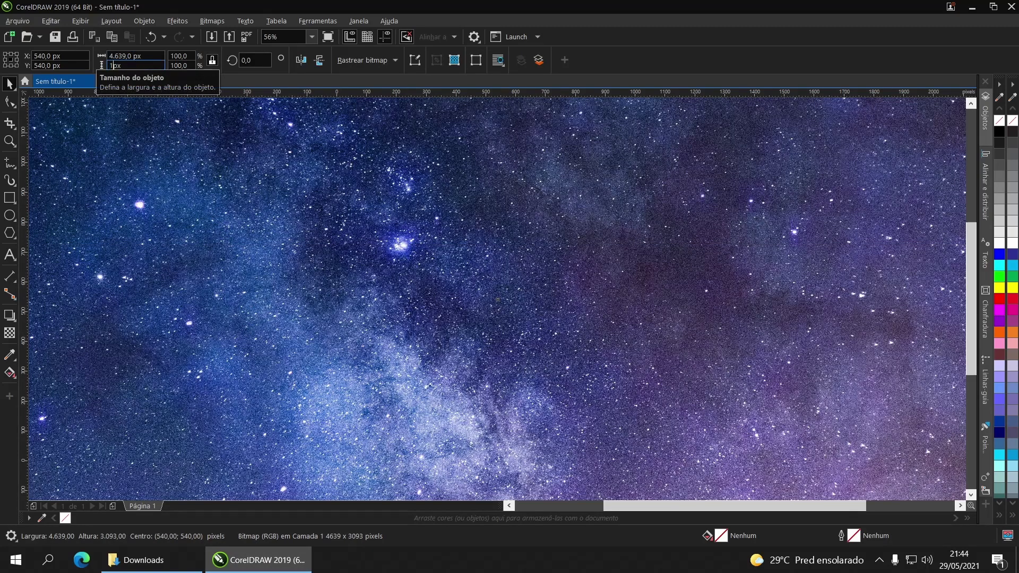
type("080")
key("Return")
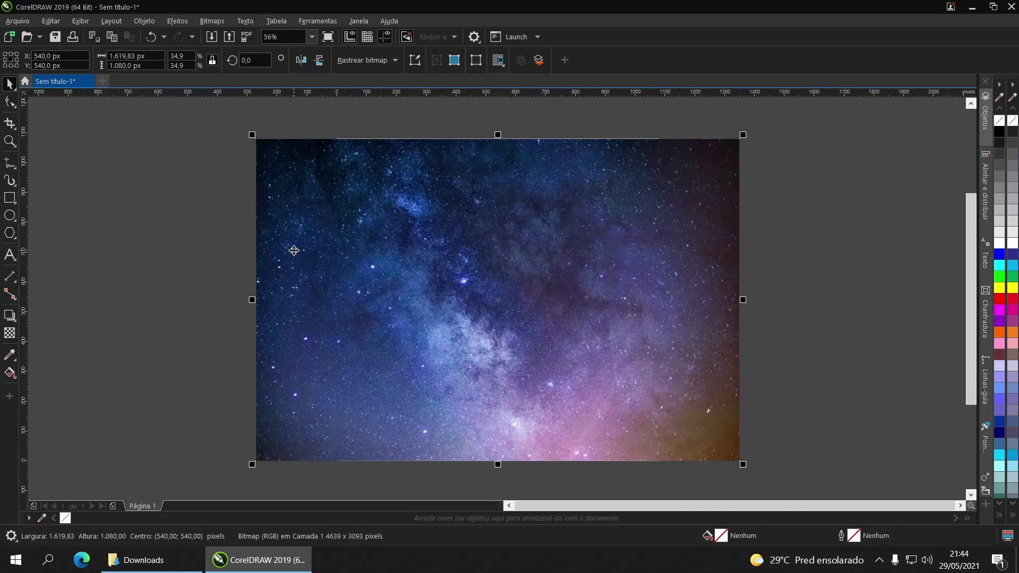
key("shift+Page_Down")
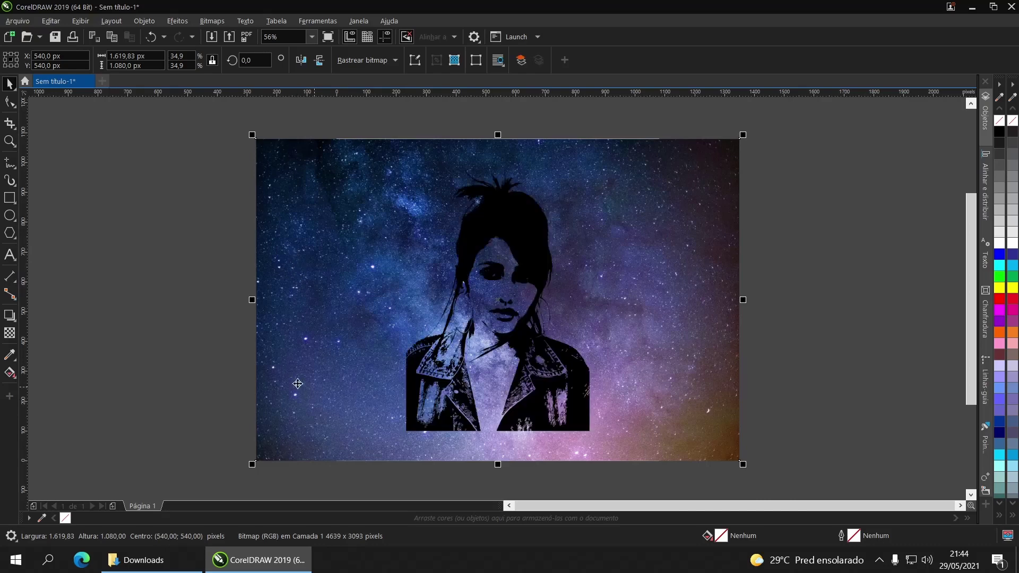
left_click_drag(670, 212, 605, 237)
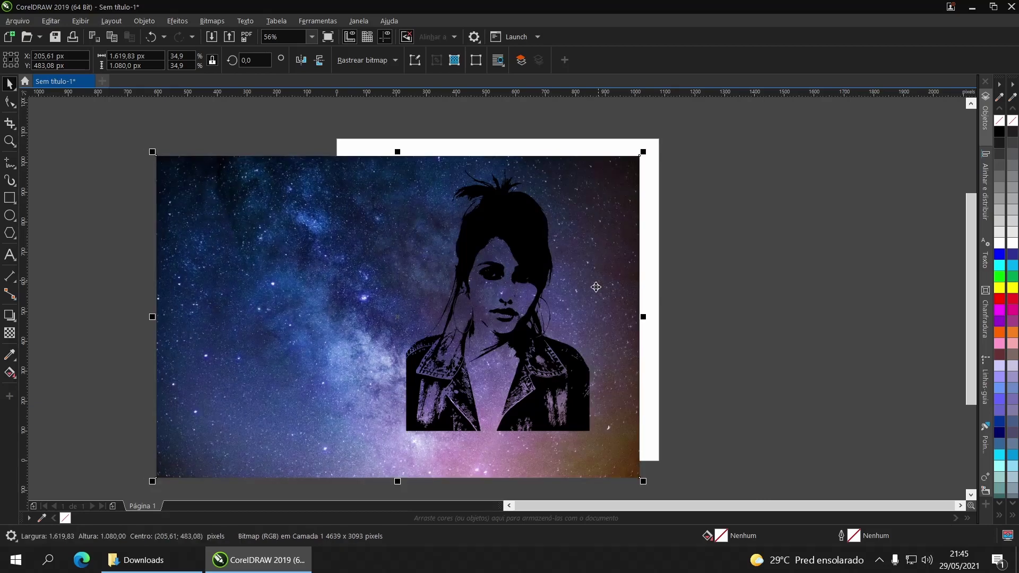
- Intersect the traced portrait with the galaxy image to make a galaxy-filled copy of the portrait
left_click(527, 230)
left_click(355, 197, "shift")
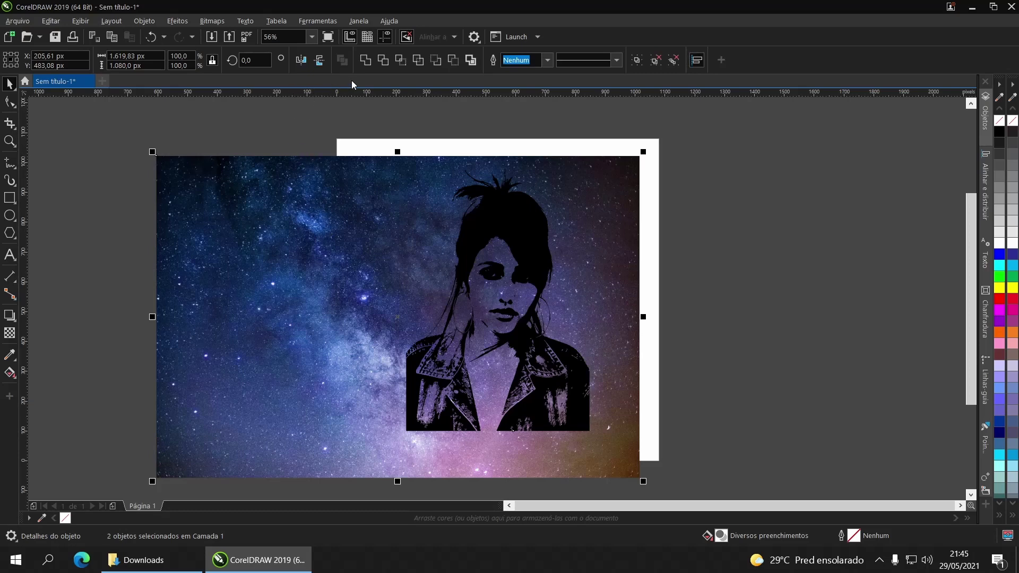
left_click(402, 65)
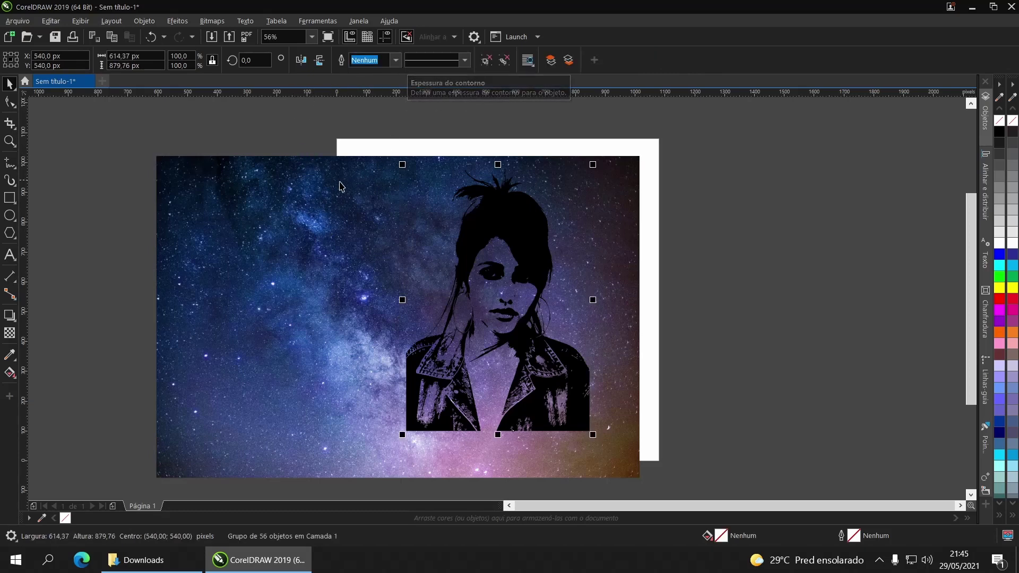
- Delete the full galaxy image and the original black trace, and select the galaxy-filled portrait
left_click(221, 200)
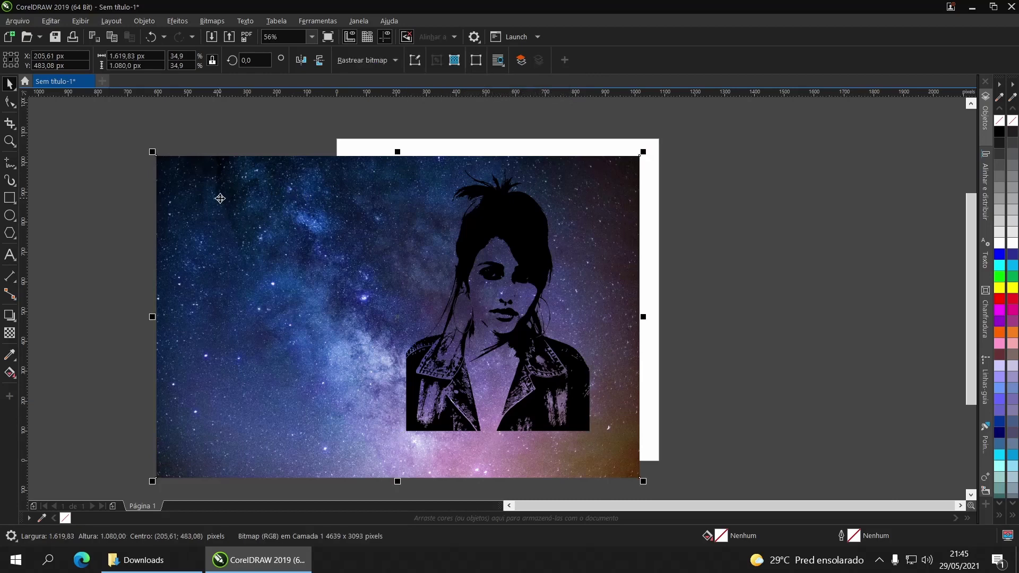
key("Delete")
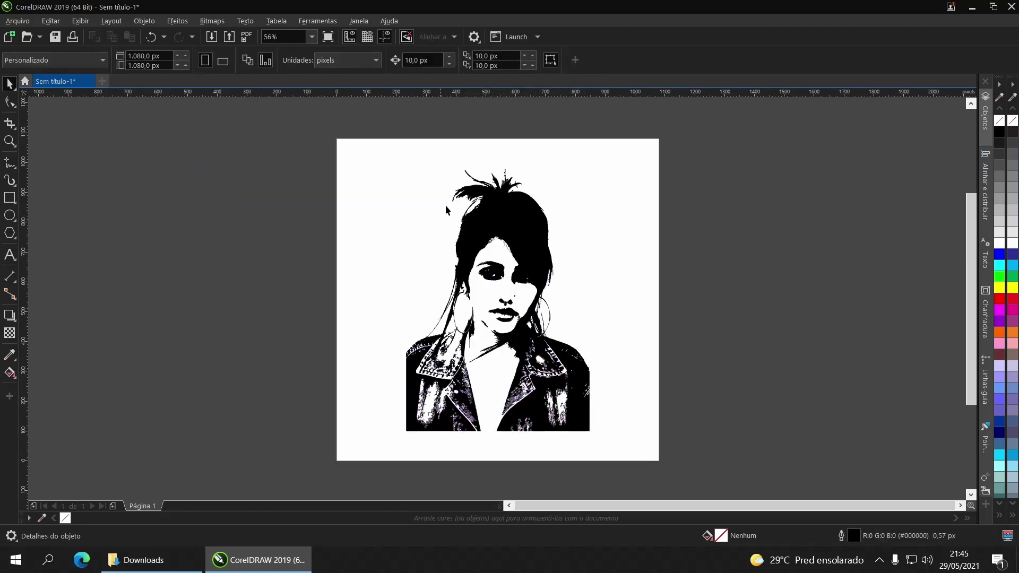
left_click_drag(517, 217, 332, 217)
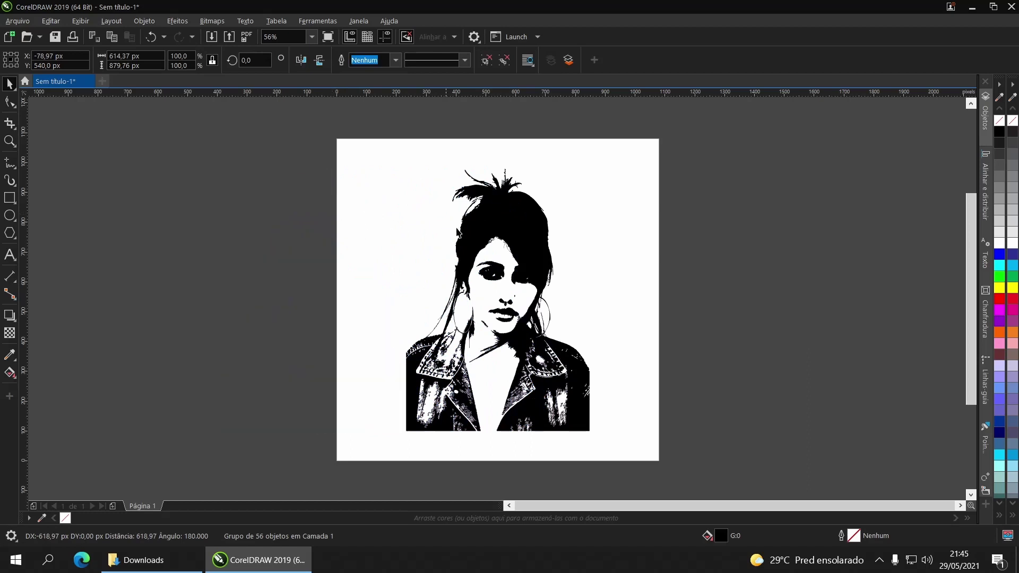
left_click(329, 220)
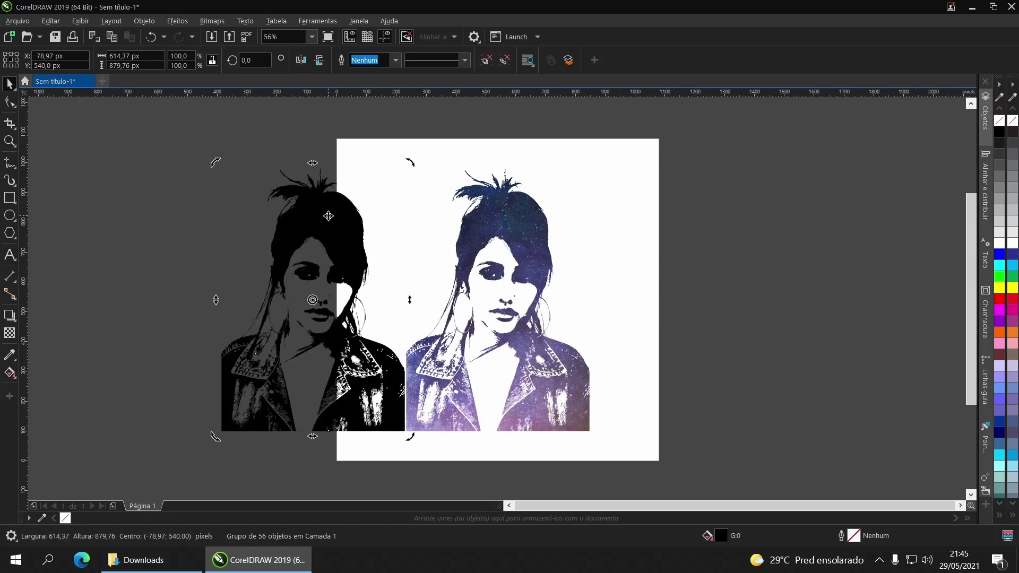
key("Delete")
left_click(532, 379)
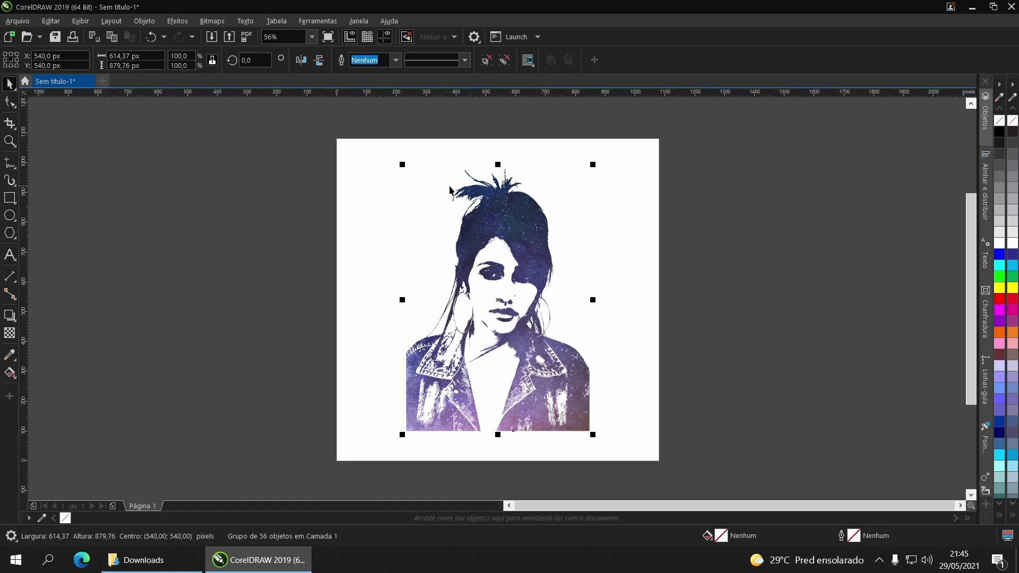
left_click(682, 236)
left_click(531, 225)
left_click(177, 22)
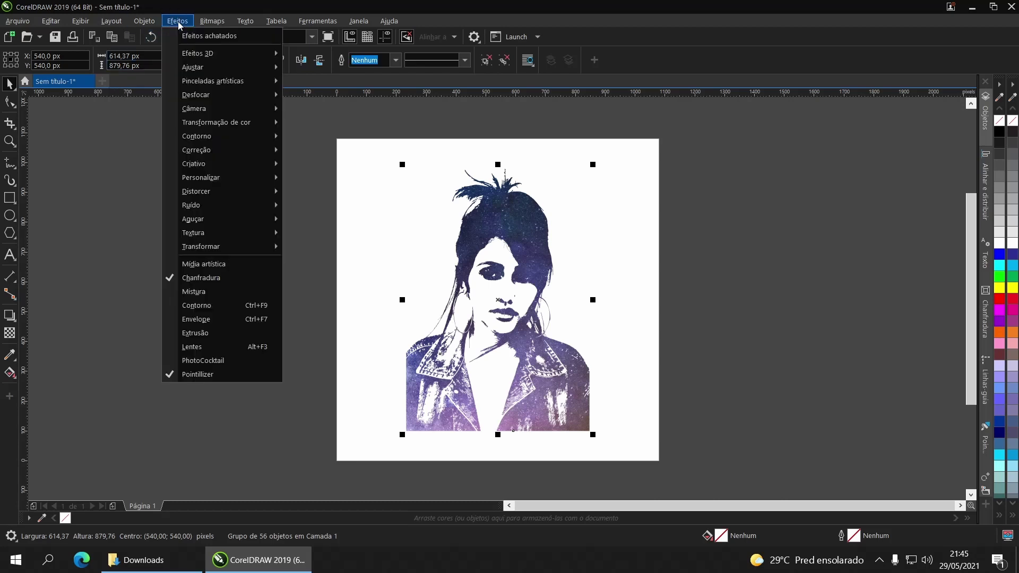
mouse_move(236, 68)
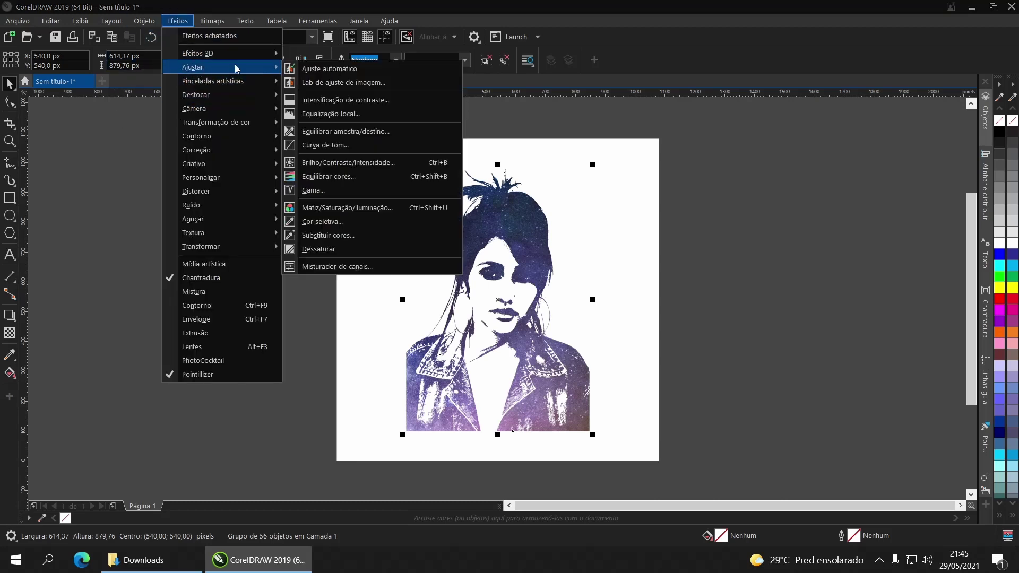
left_click(322, 147)
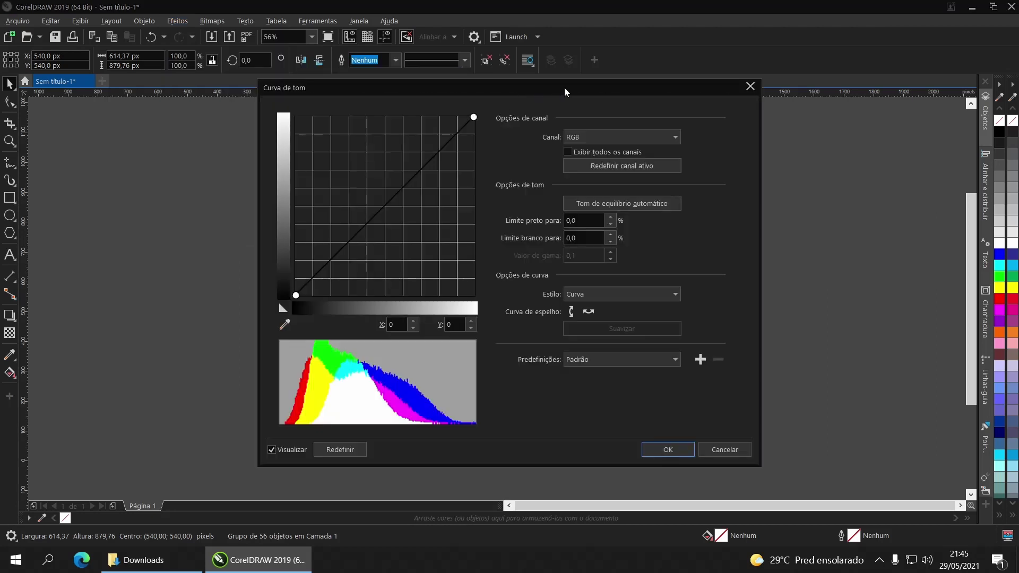
left_click_drag(662, 94, 436, 98)
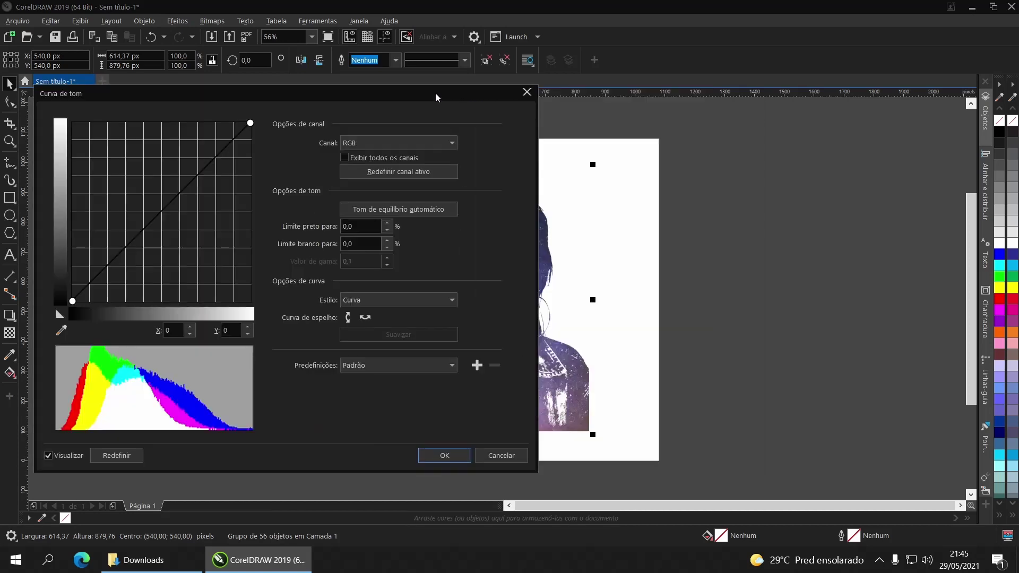
left_click(502, 455)
- Darken the galaxy-filled portrait with a Curva de tom adjustment, pulling the middle of the RGB curve to X 135, Y 98
scroll(420, 295, "left", 3)
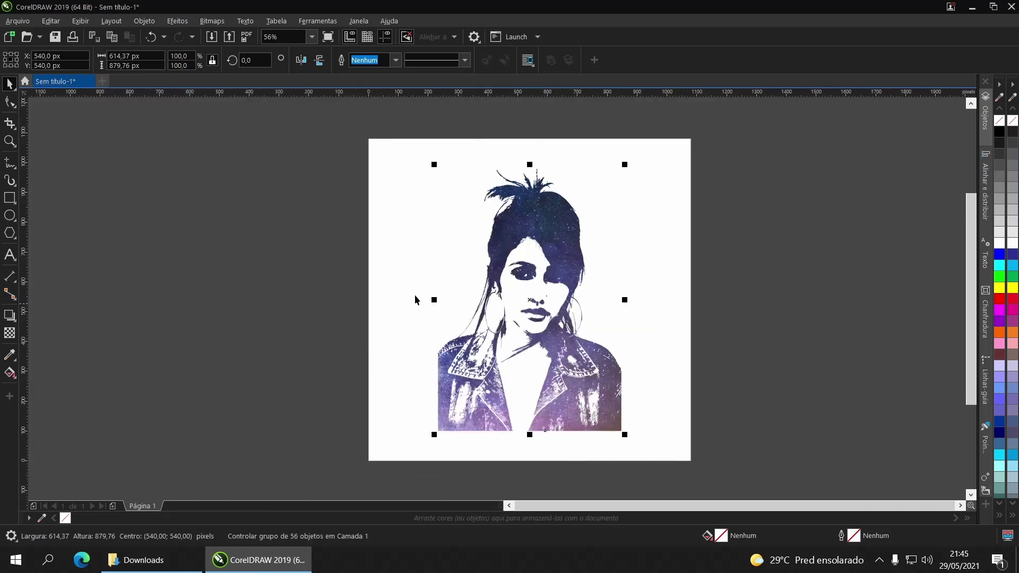
scroll(407, 291, "left", 2)
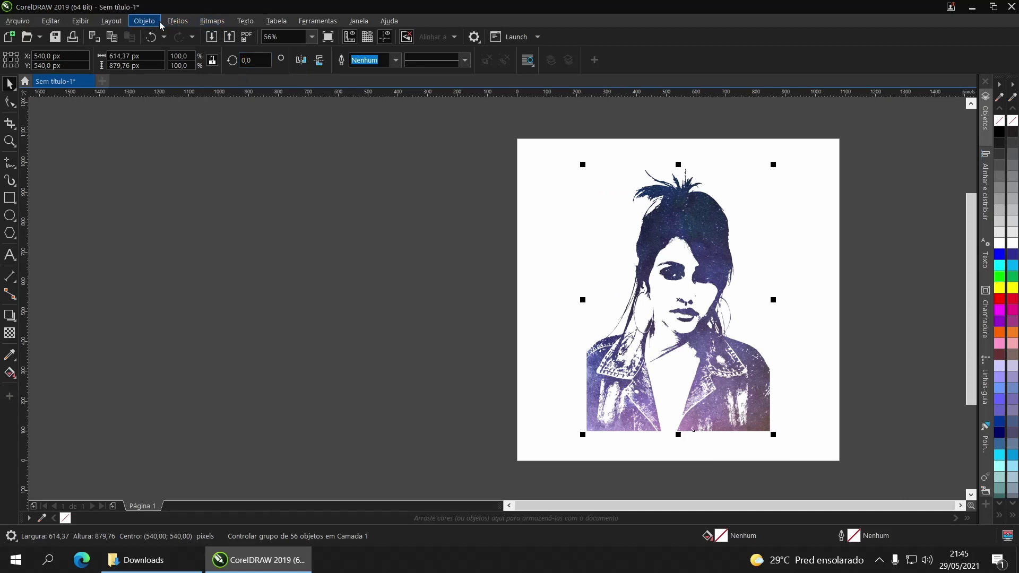
left_click(177, 21)
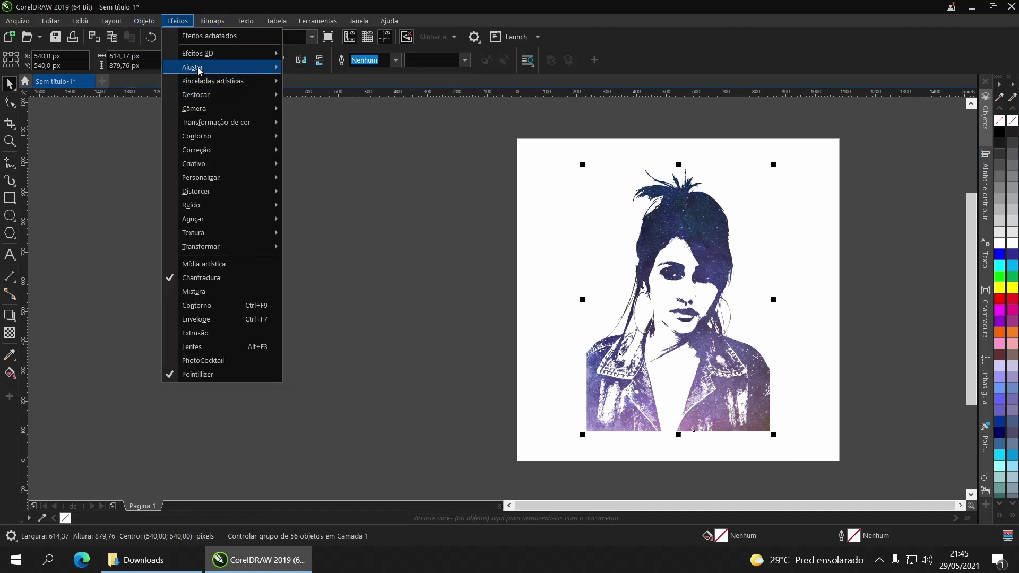
mouse_move(196, 68)
left_click(313, 145)
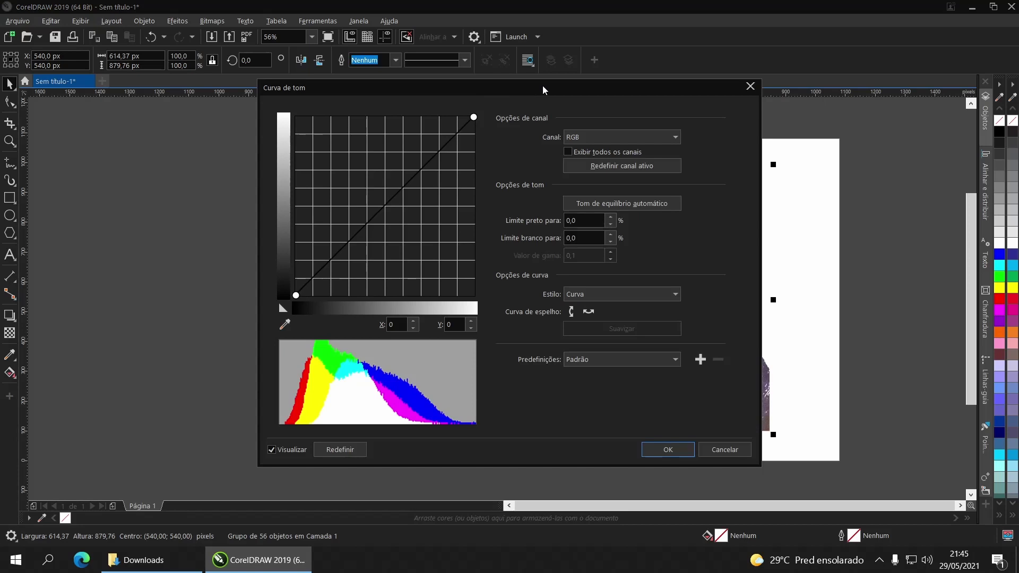
left_click_drag(464, 94, 362, 96)
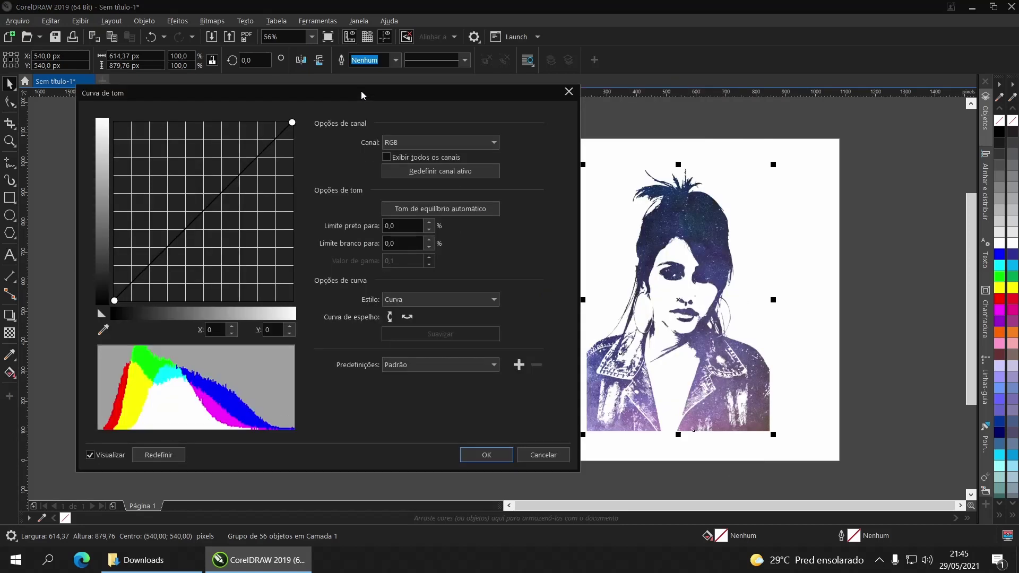
left_click_drag(434, 88, 414, 92)
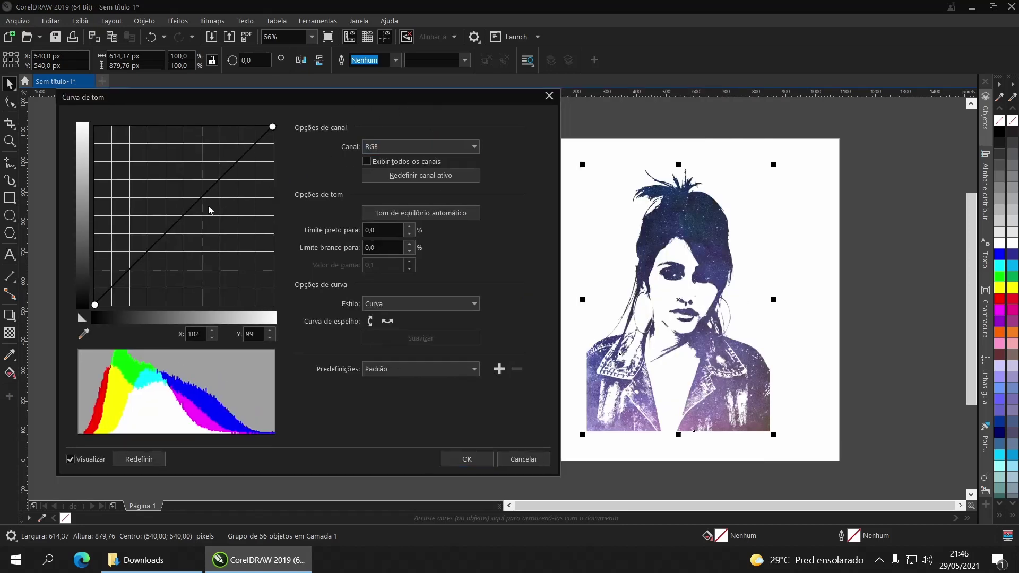
left_click_drag(196, 205, 214, 232)
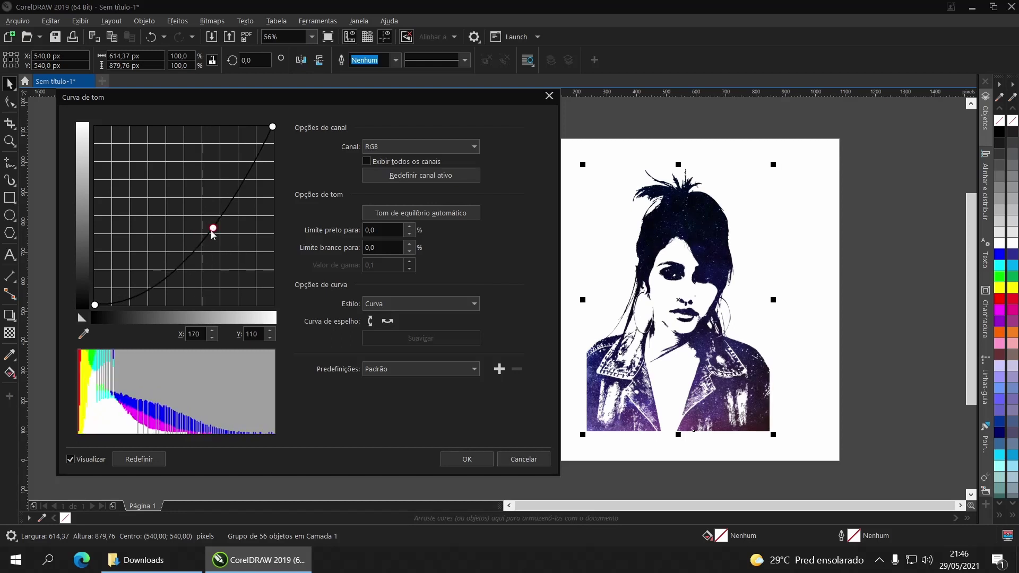
left_click_drag(213, 232, 189, 240)
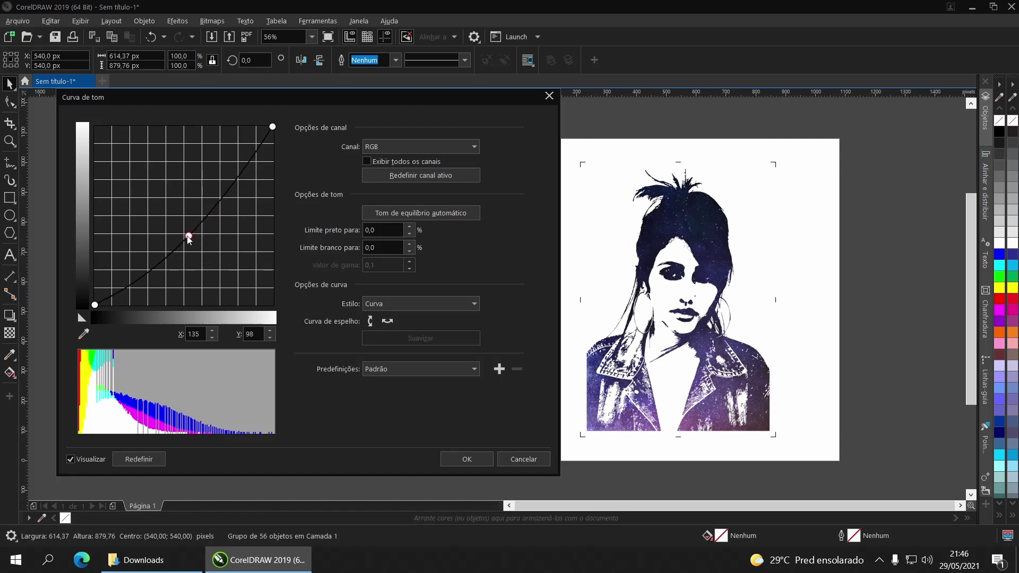
left_click(447, 457)
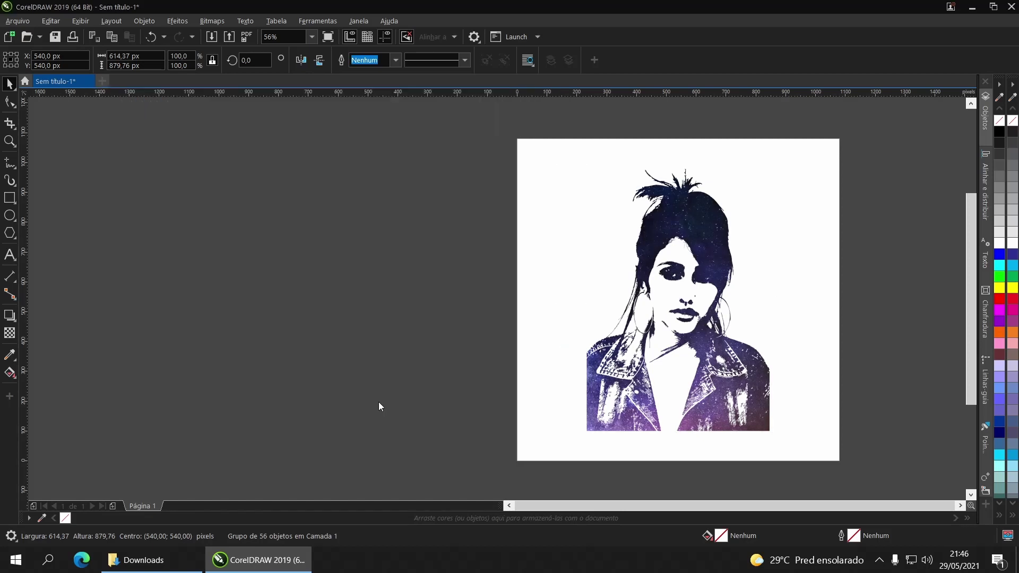
- Compare the galaxy-filled portrait with and without the tone curve adjustment
left_click(381, 287)
scroll(371, 279, "right", 3)
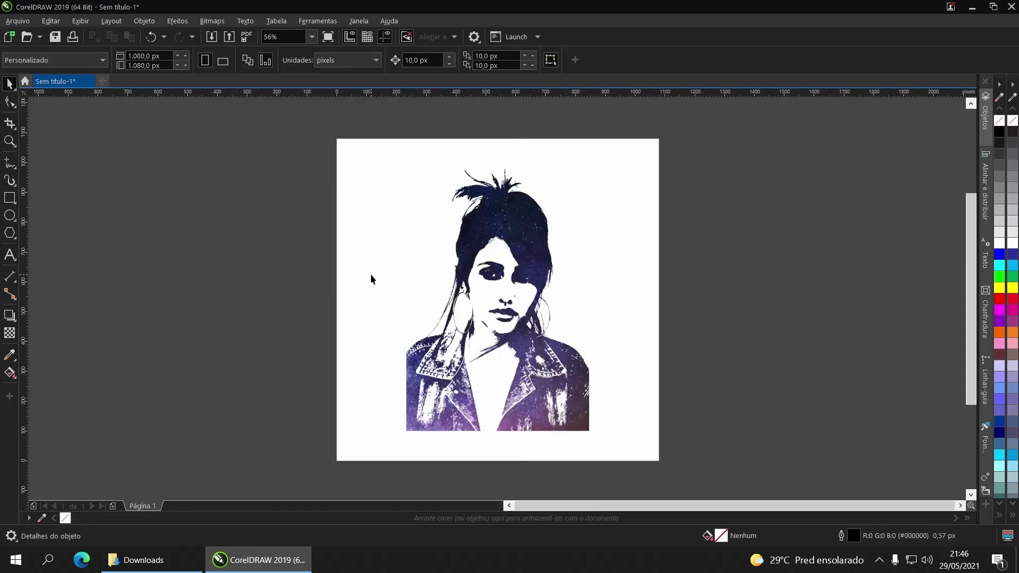
left_click(354, 271)
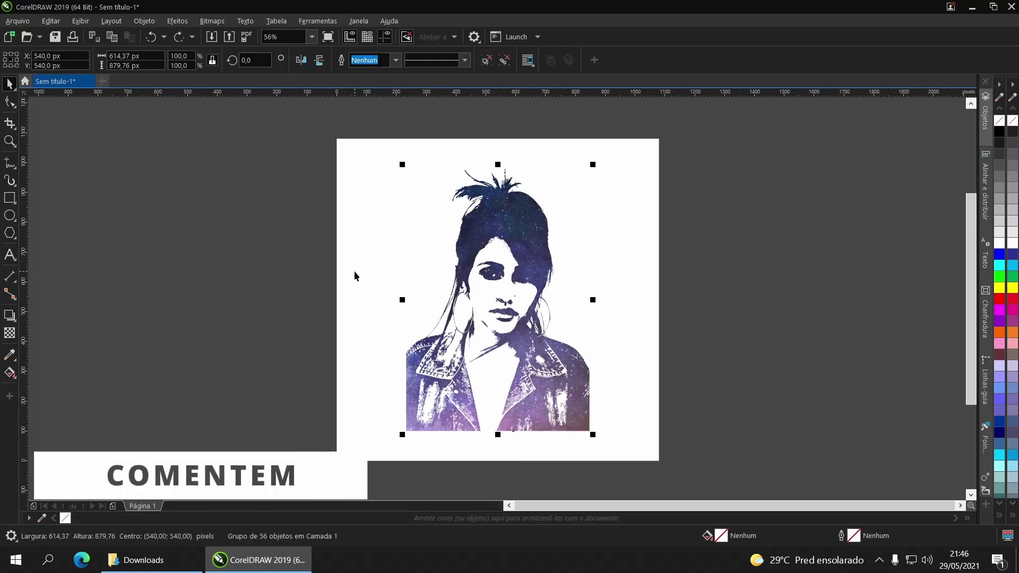
key("Escape")
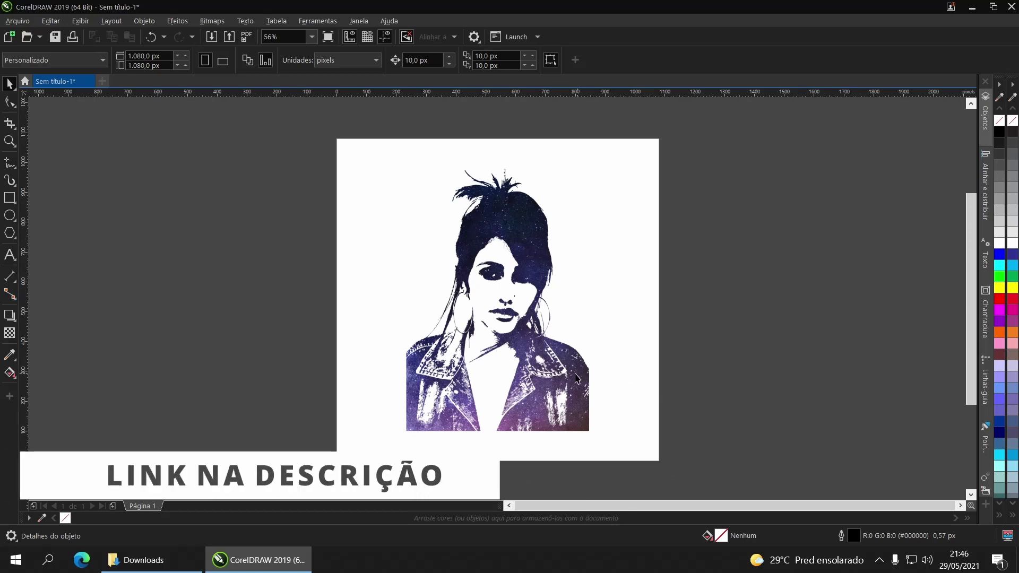
- Create a page-sized background rectangle behind the portrait and fill it with light peach (#FFCC99)
double_click(9, 203)
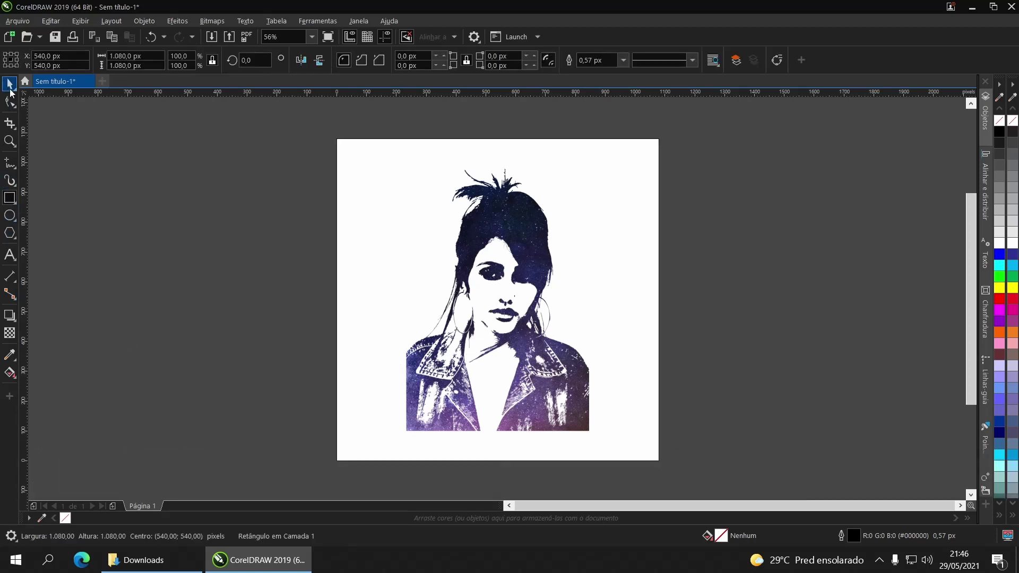
left_click(10, 102)
key("space")
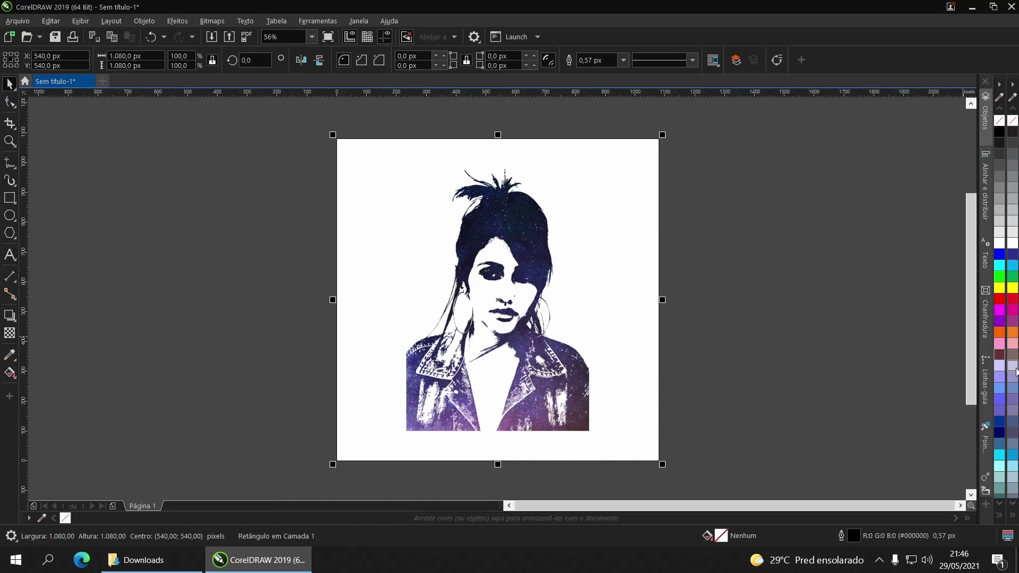
scroll(1001, 375, "down", 3)
scroll(1001, 379, "down", 5)
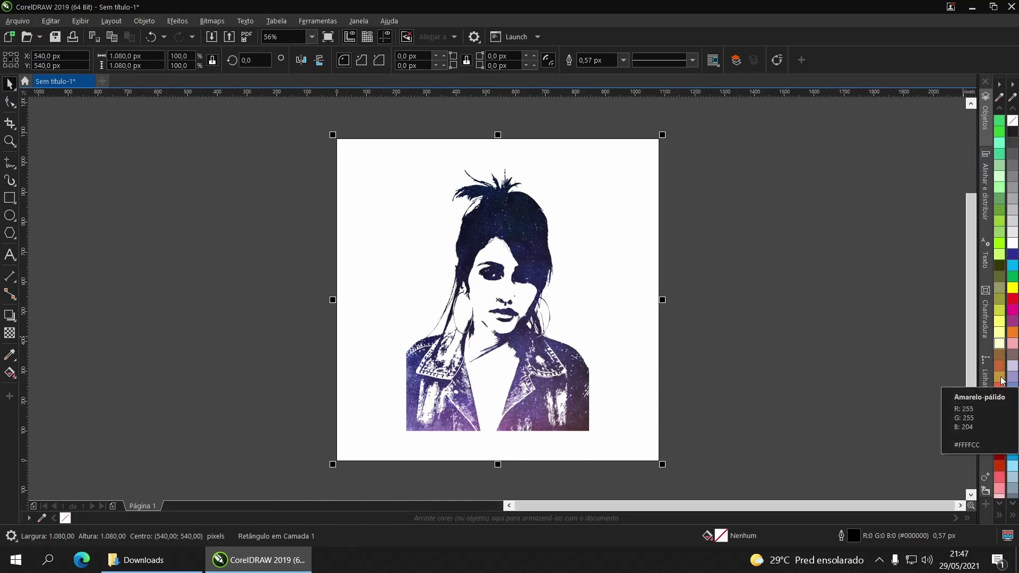
left_click(999, 367)
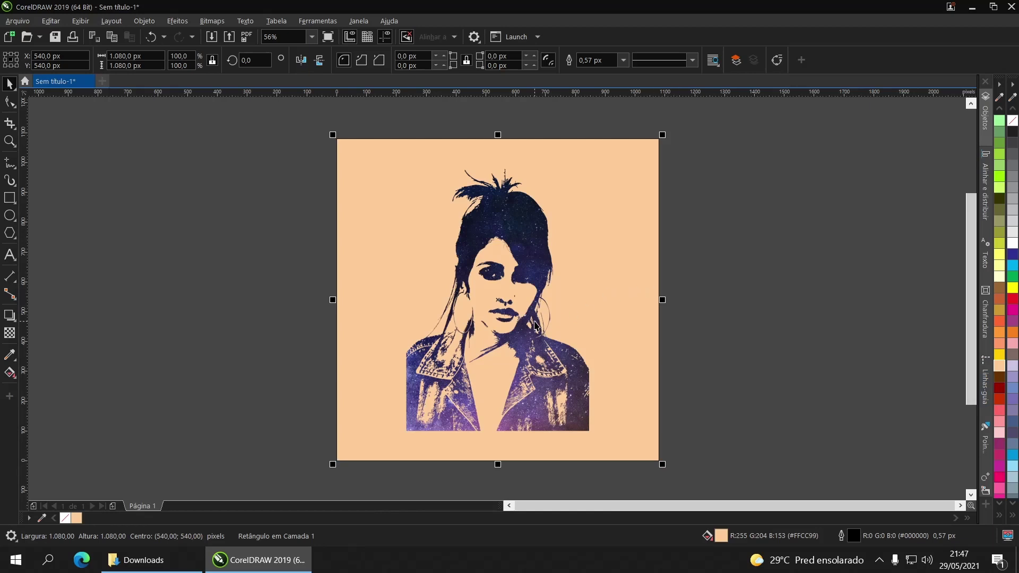
- Apply a diagonal gradient to the background from peach at the upper-left corner to pale yellow at the lower-right corner
key("g")
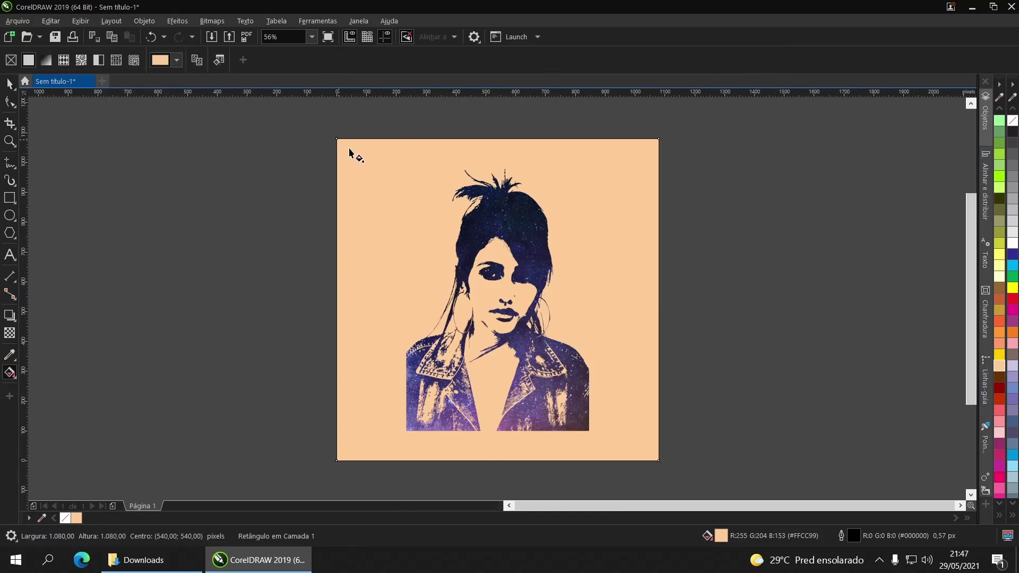
left_click_drag(342, 146, 655, 457)
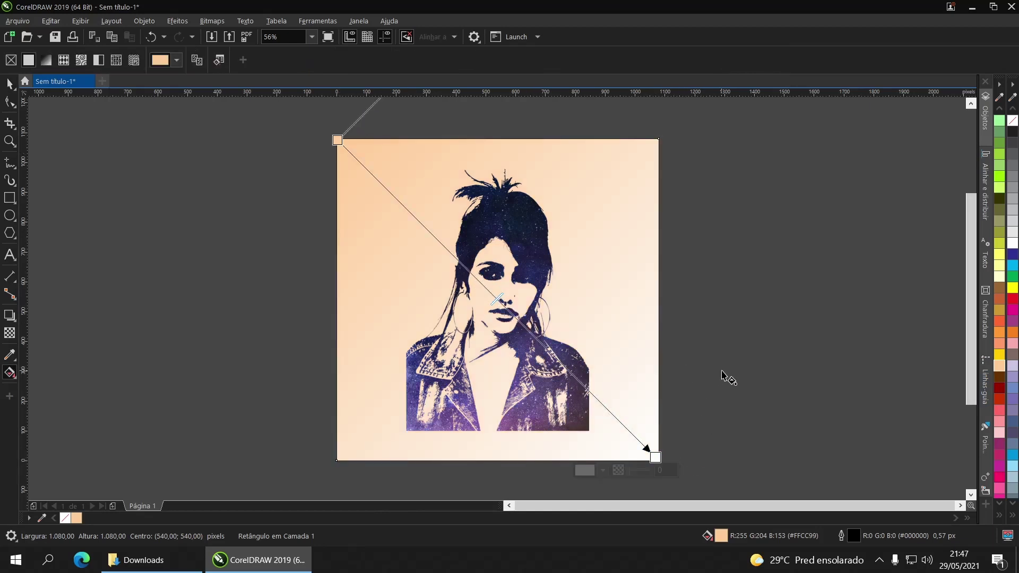
left_click(999, 276)
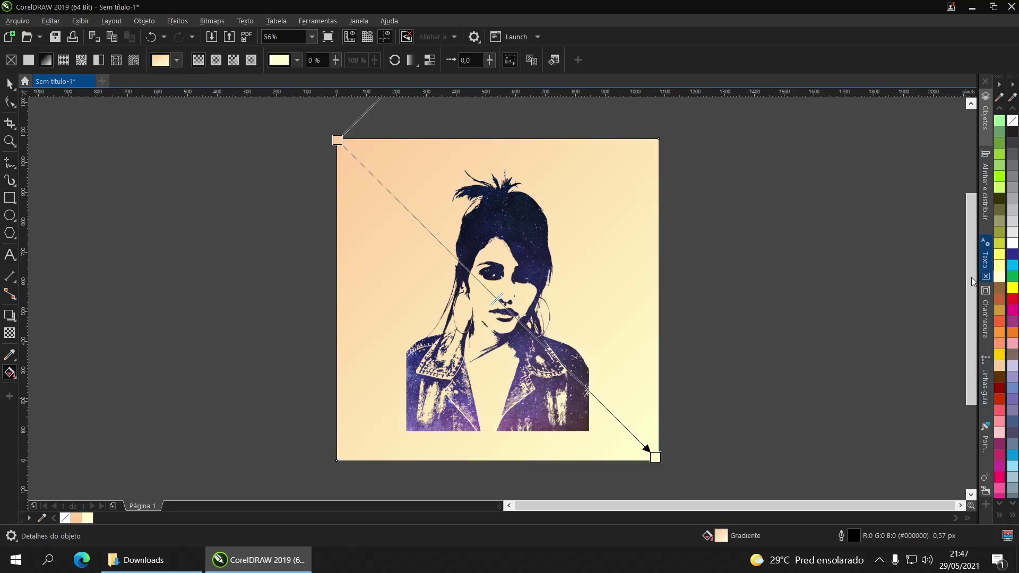
left_click(9, 84)
left_click(208, 229)
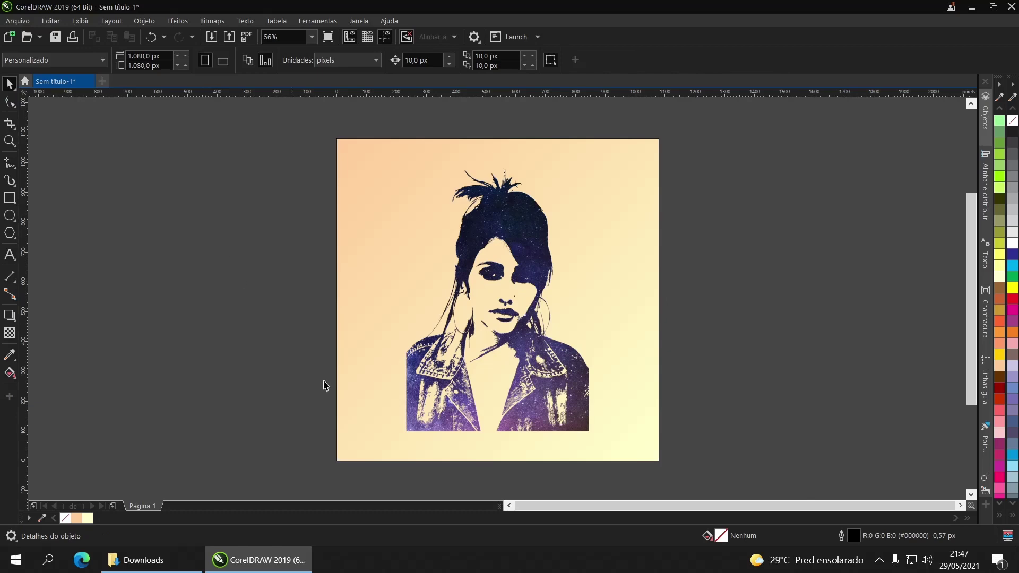